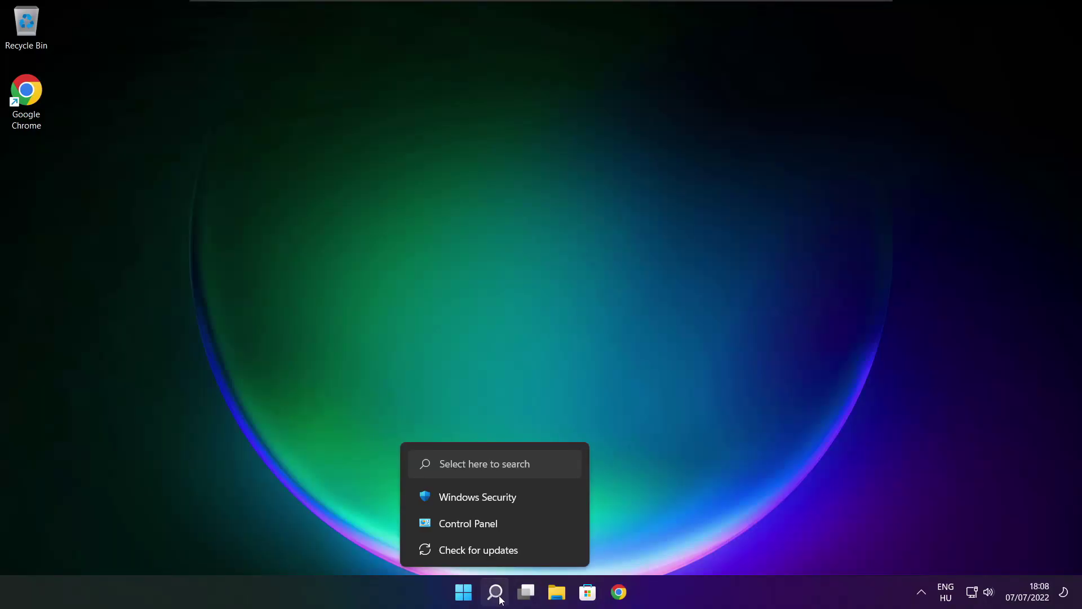
Step: Search Windows for 'device manager' so Device Manager shows as the best match
click(495, 593)
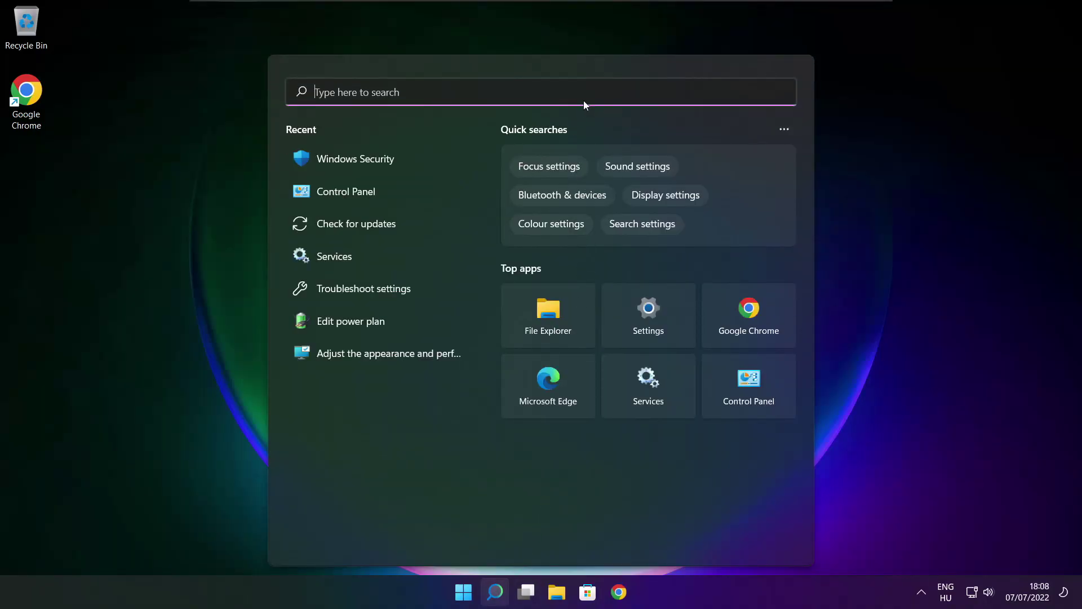
text(device man)
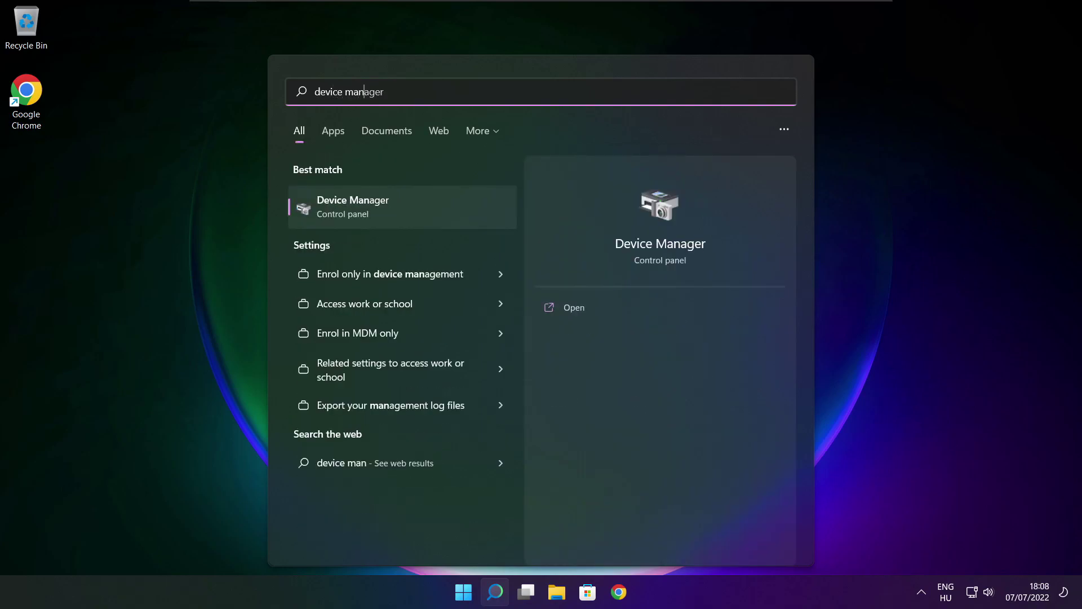
text(ager)
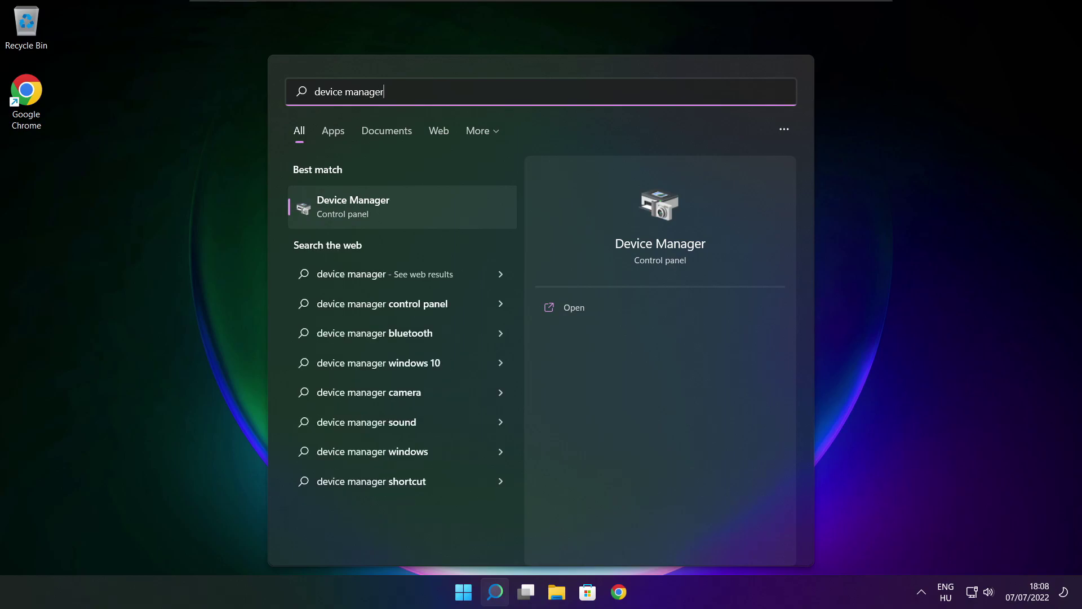
Step: Open Device Manager maximised and auto-search drivers for VMware SVGA 3D, which is already up to date
click(443, 211)
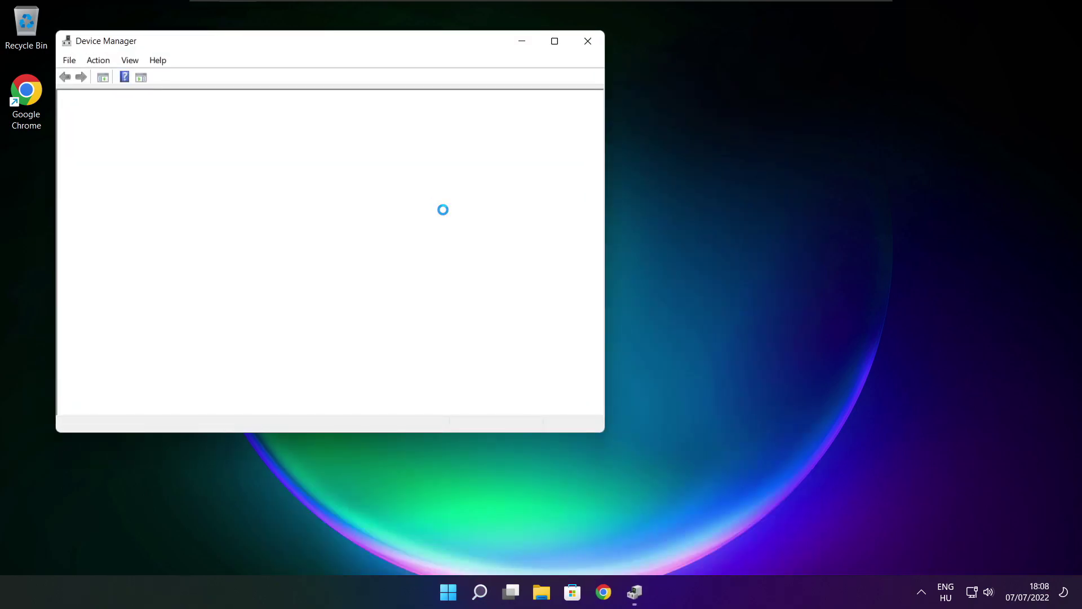
click(555, 41)
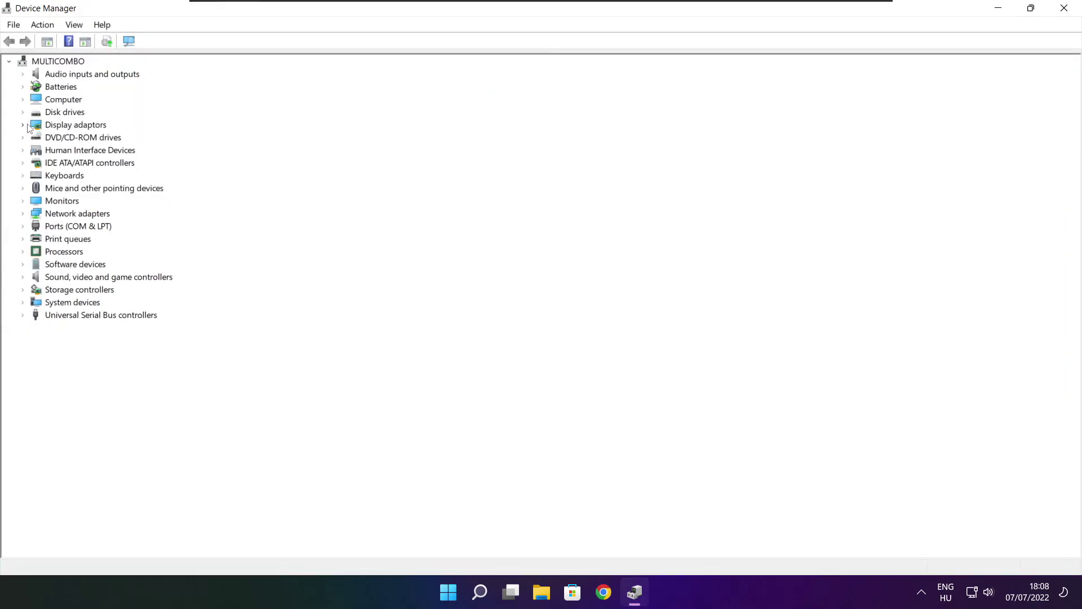
click(49, 126)
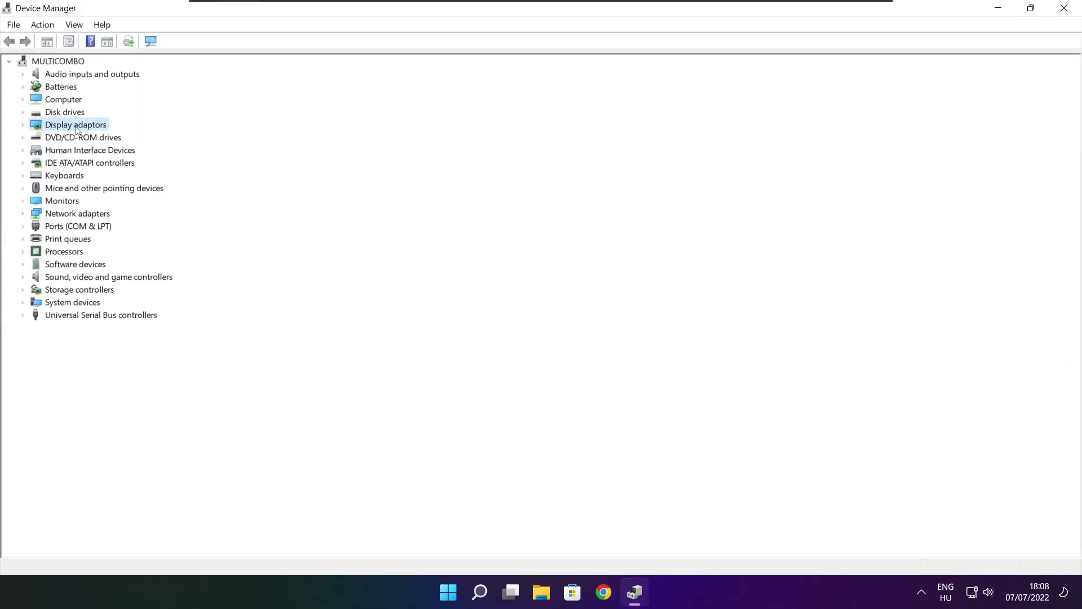
click(23, 126)
click(101, 138)
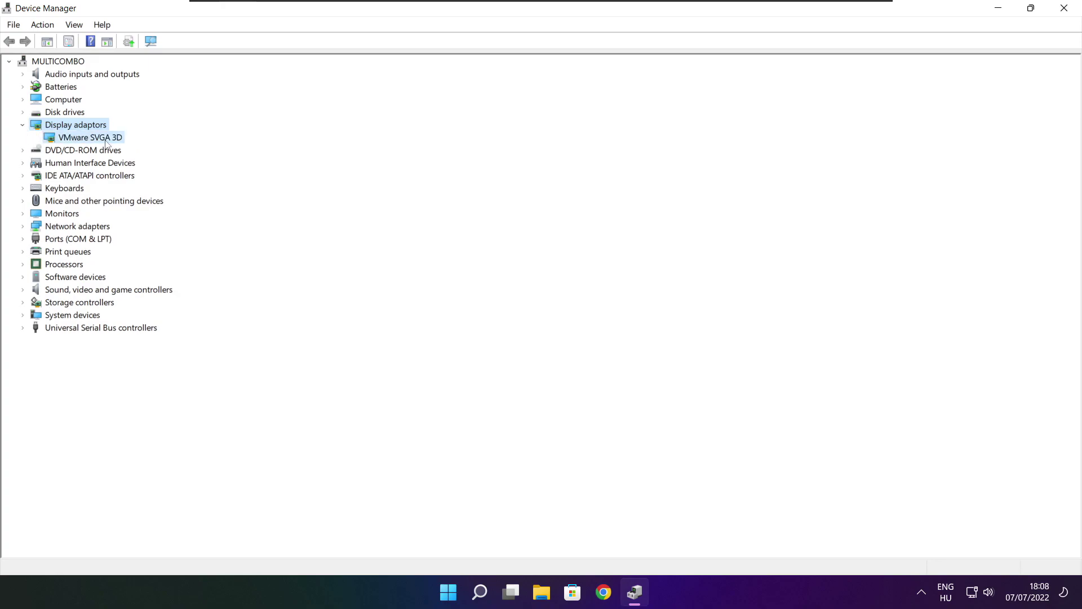
right_click(77, 139)
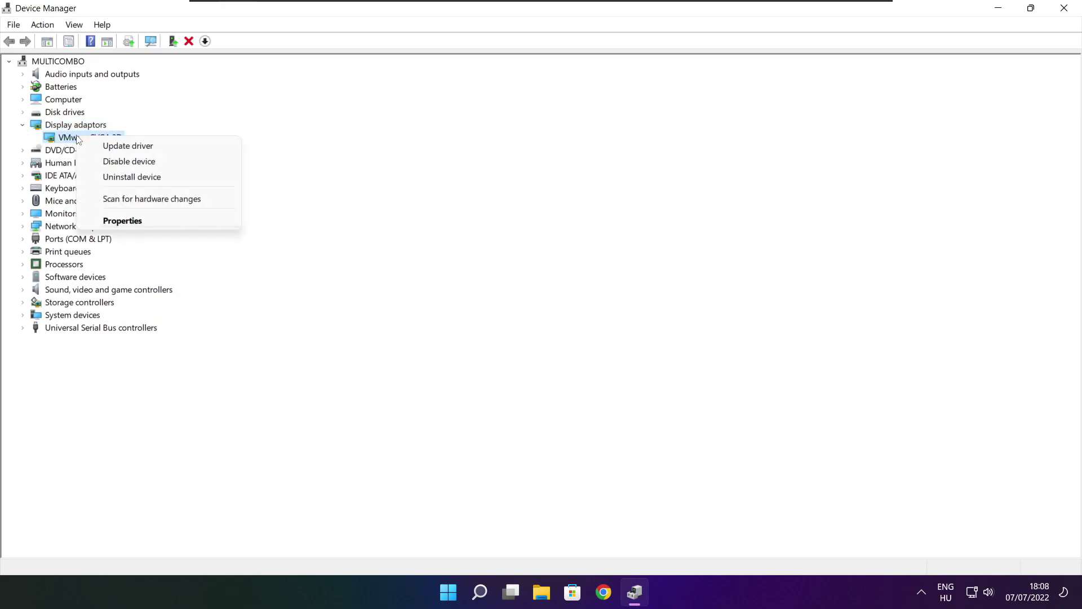
click(157, 149)
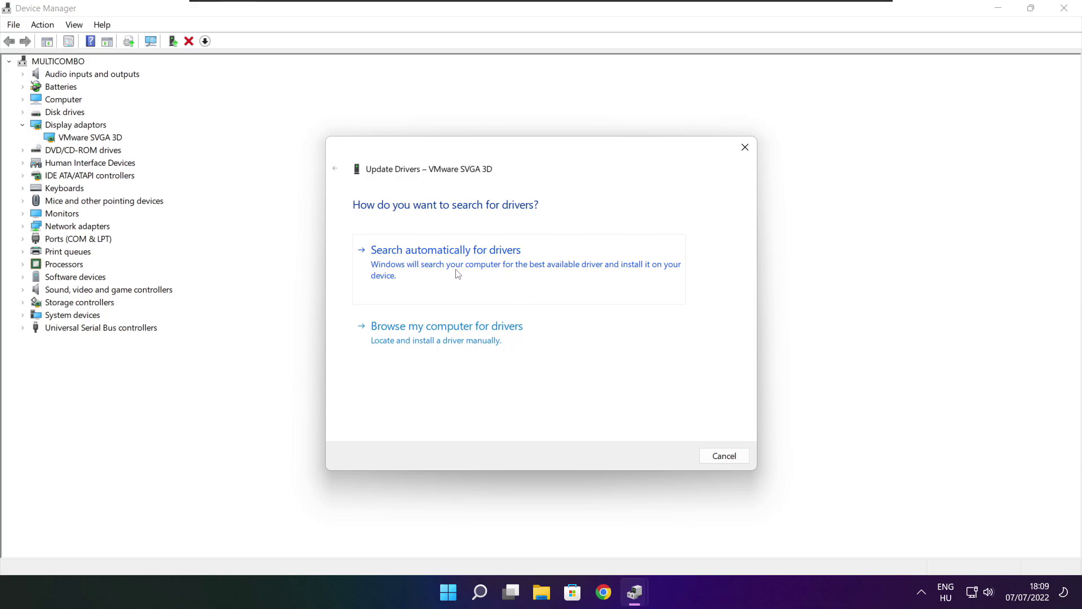
click(496, 271)
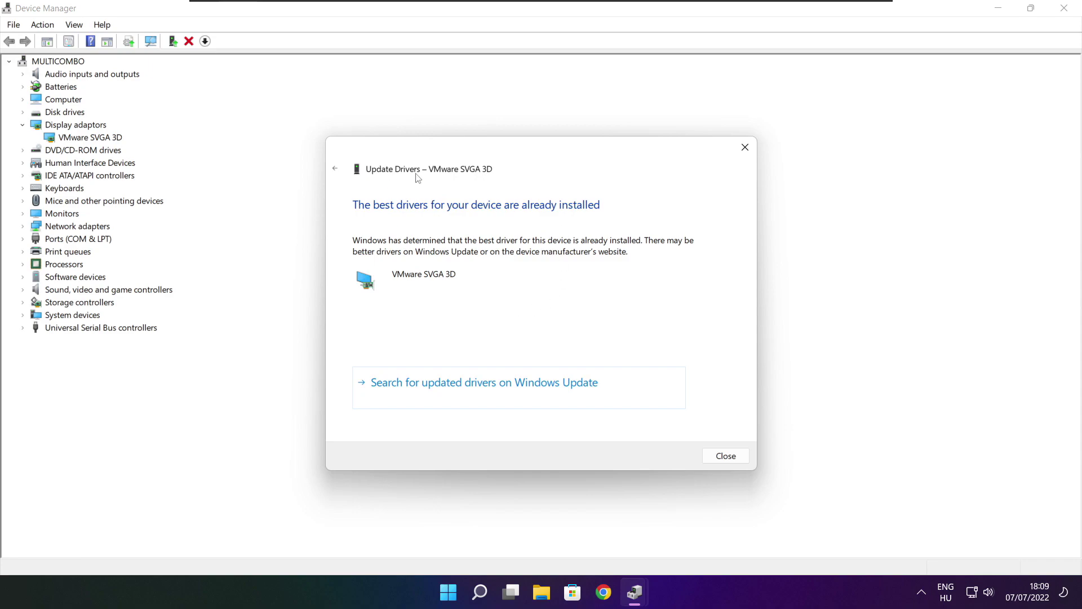
click(725, 456)
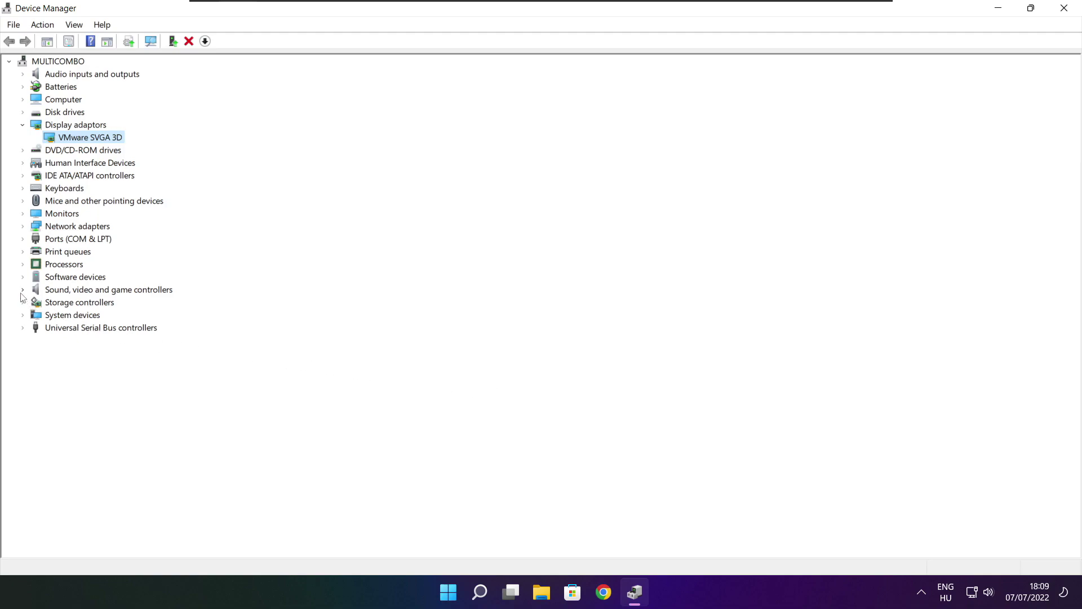
Step: Auto-search a driver for High Definition Audio Device, find it current, and close Device Manager
click(49, 291)
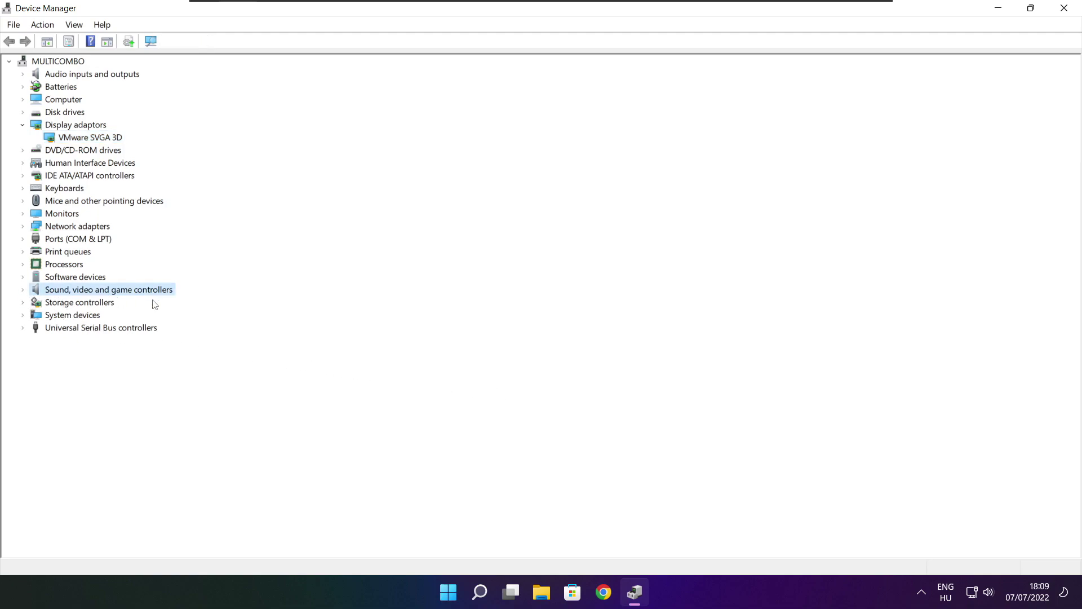
click(23, 291)
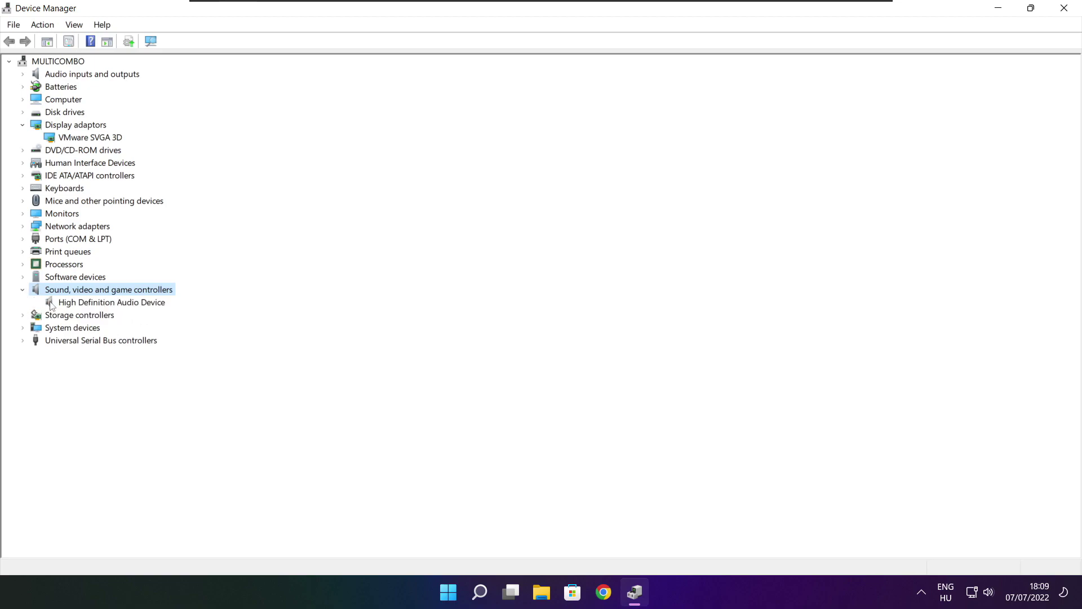
click(105, 305)
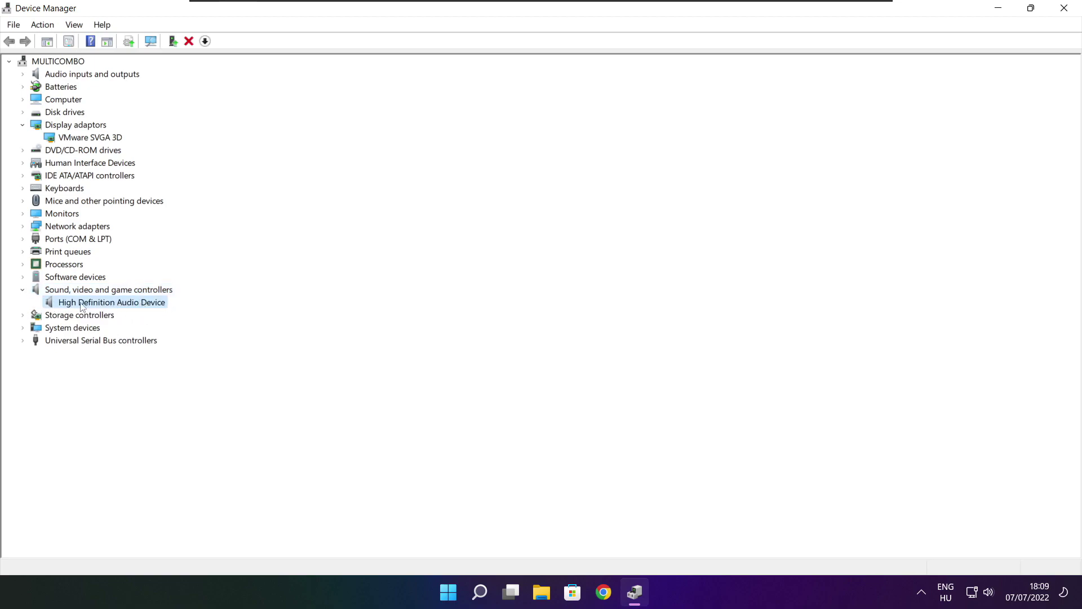
right_click(104, 305)
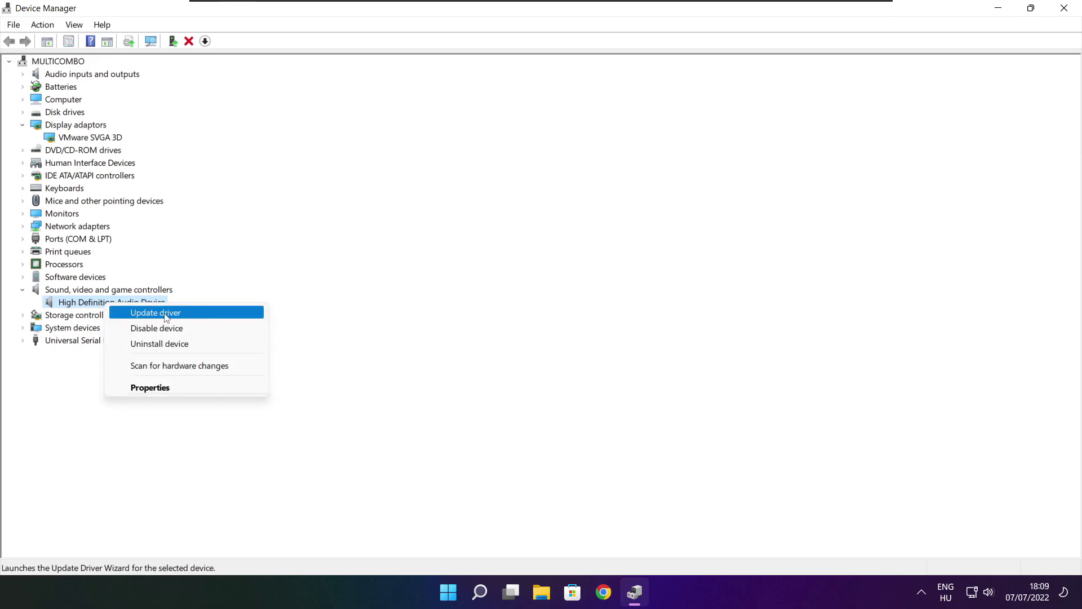
click(211, 314)
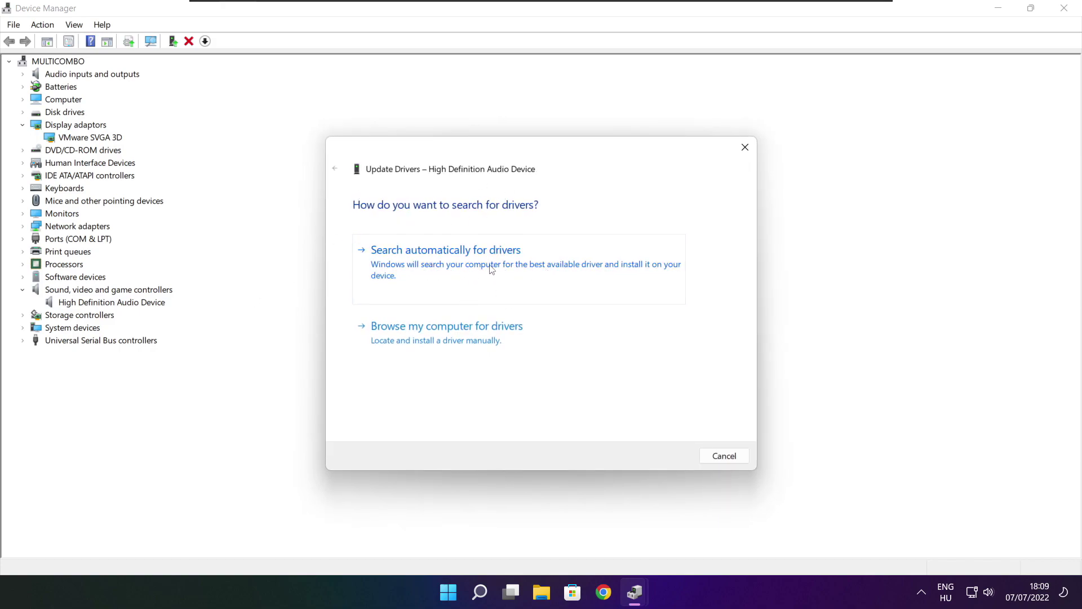
click(469, 268)
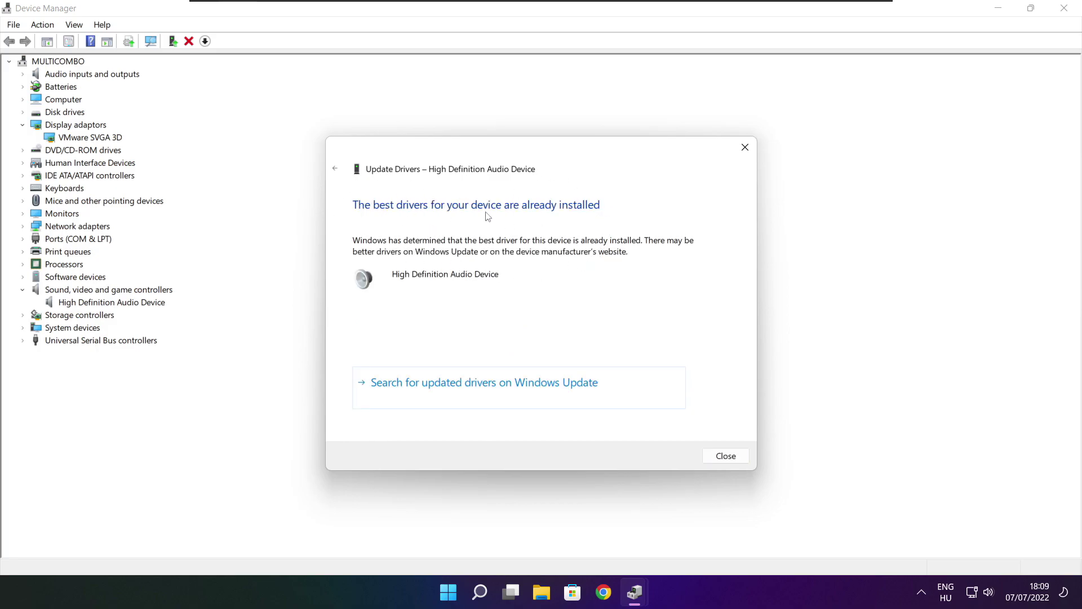
click(727, 461)
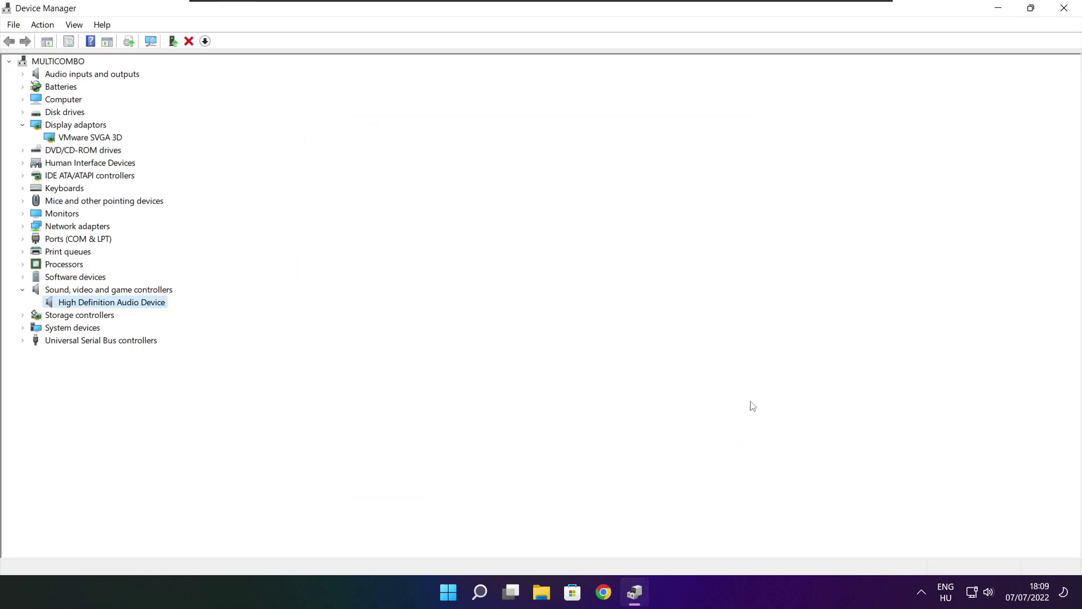
click(1067, 12)
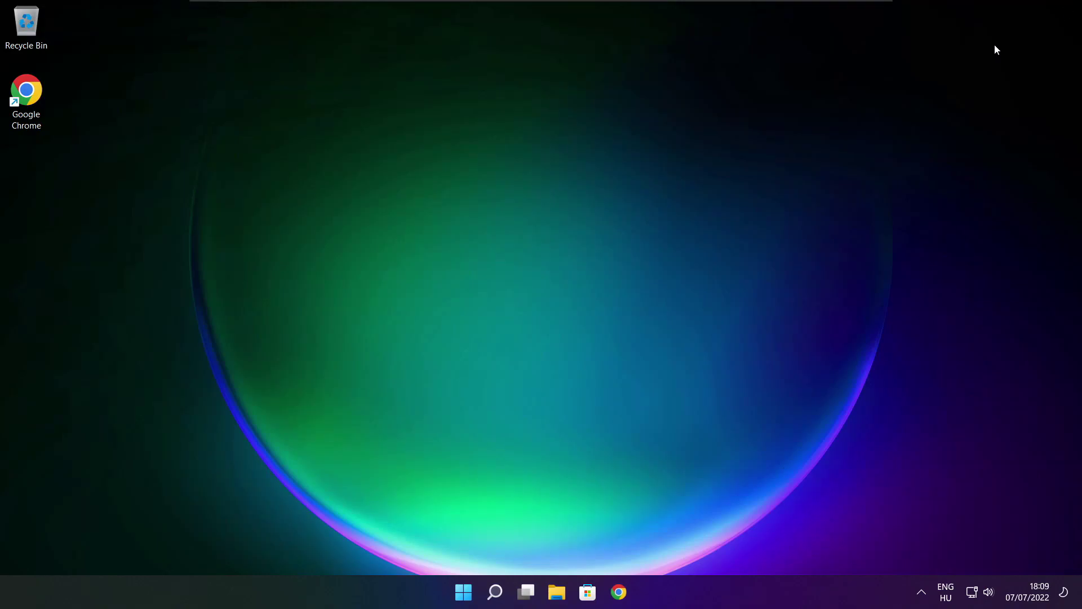
Step: Search 'edit power plan' and open the High performance plan's Edit Plan Settings page
click(496, 592)
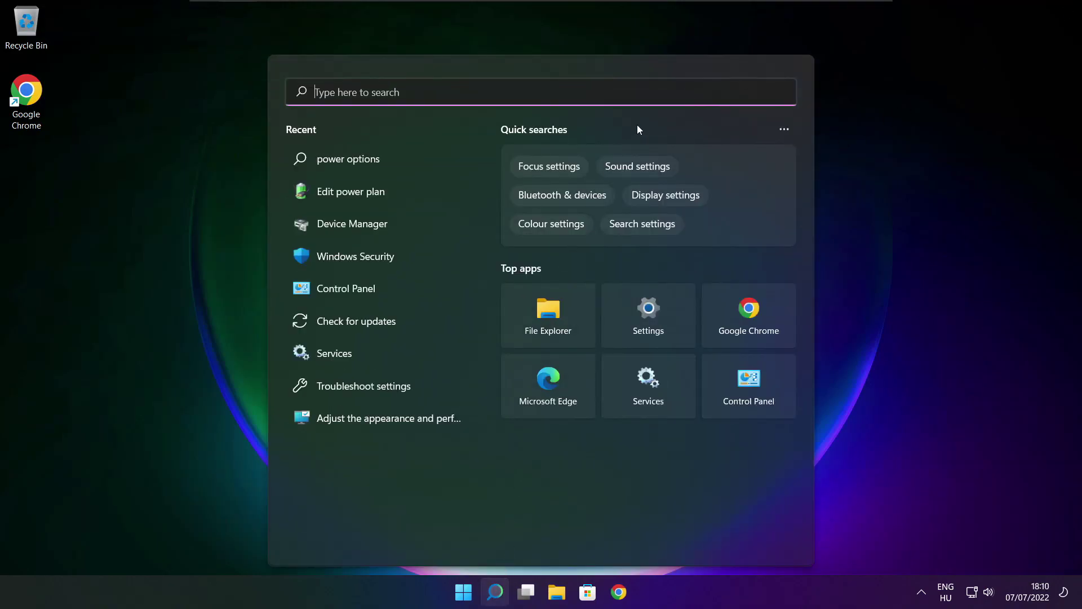
text(e)
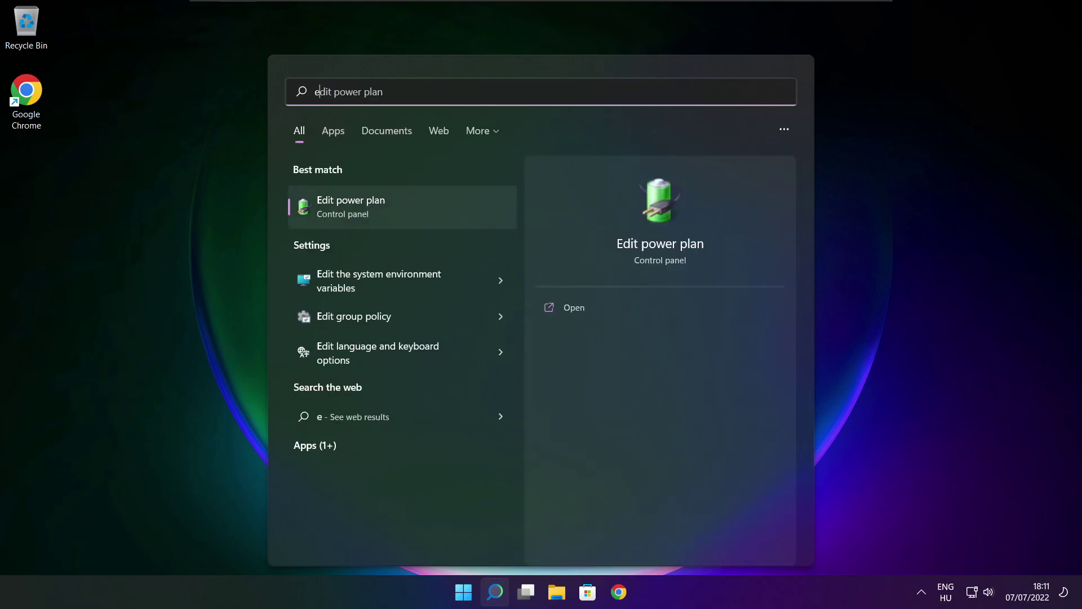
text(dit power plan)
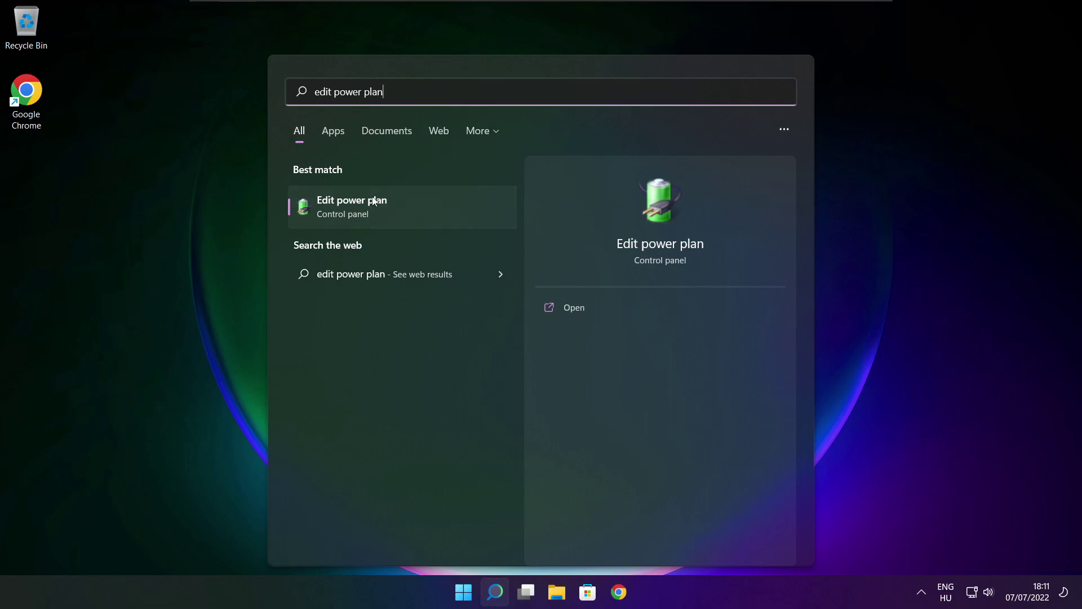
click(427, 213)
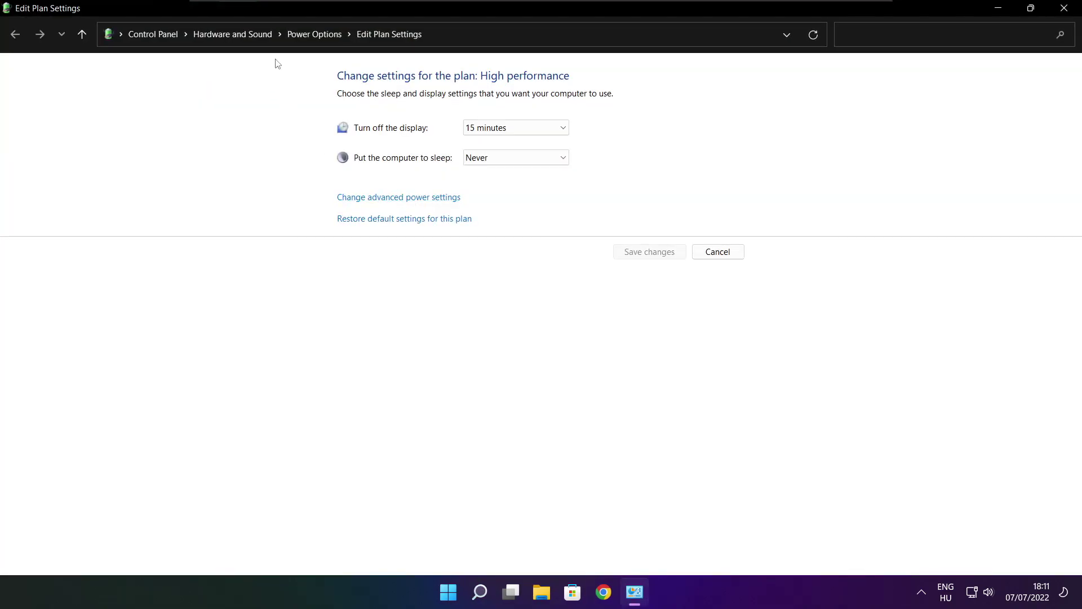
Step: Switch the active power plan from Balanced to High performance and close Power Options
click(321, 40)
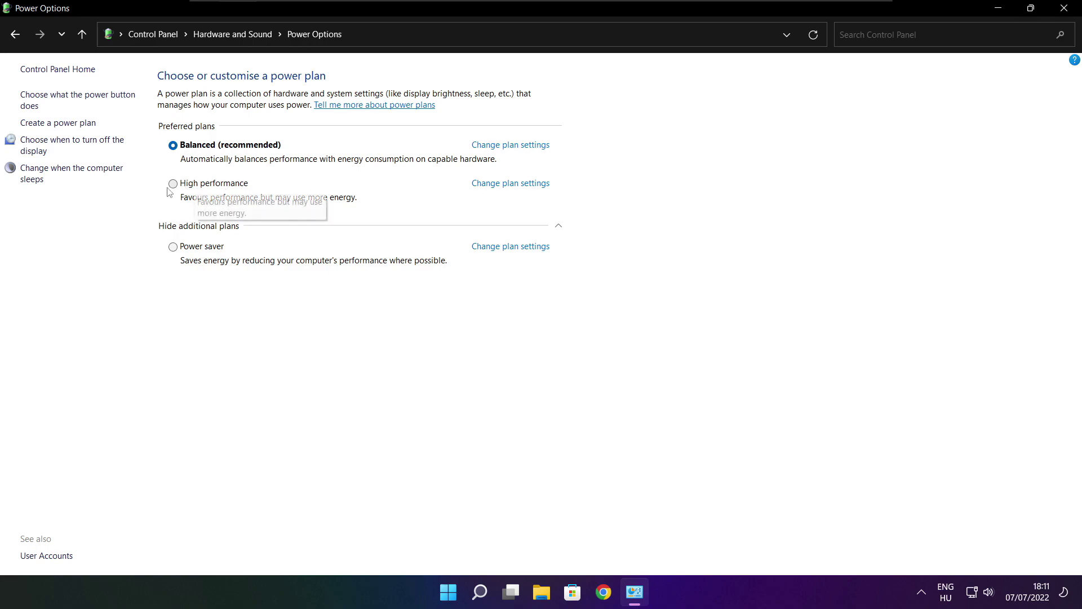
click(224, 186)
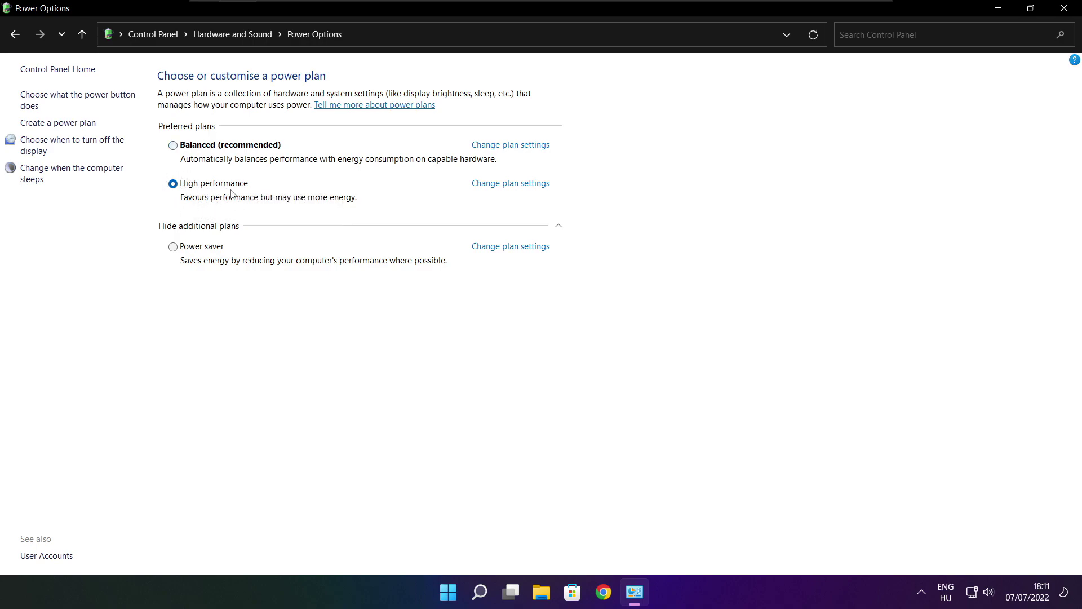
click(1067, 8)
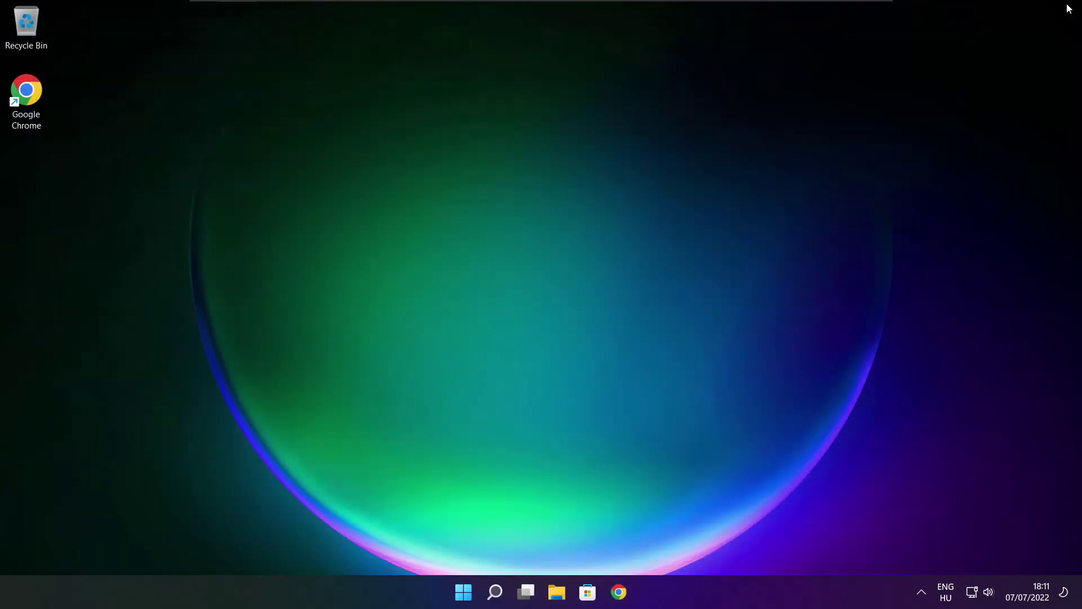
Step: Search 'game mode' and open the Gaming > Game Mode settings page
click(496, 592)
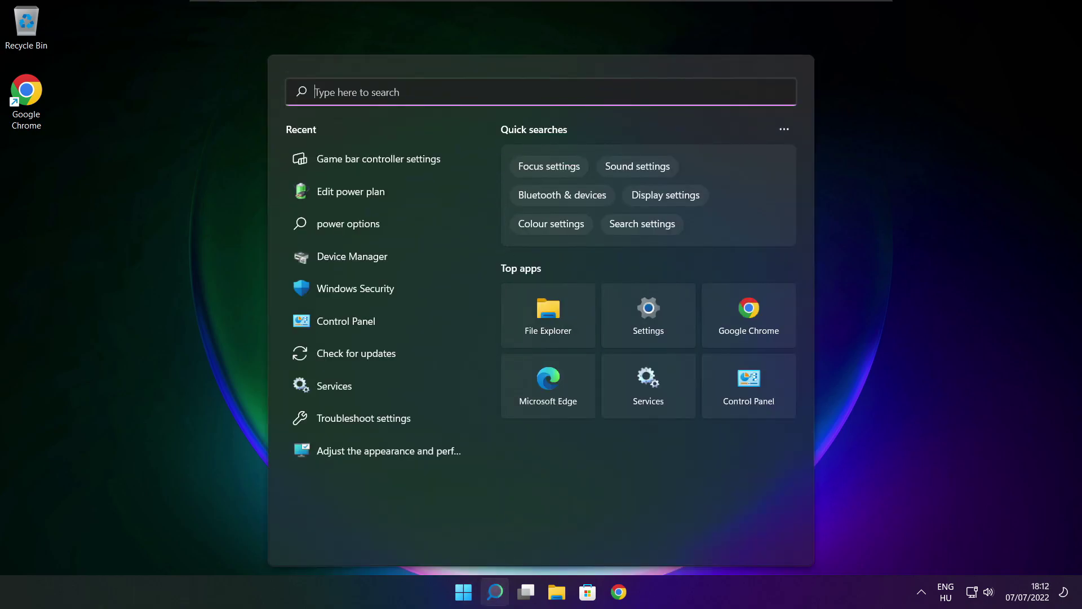
text(game )
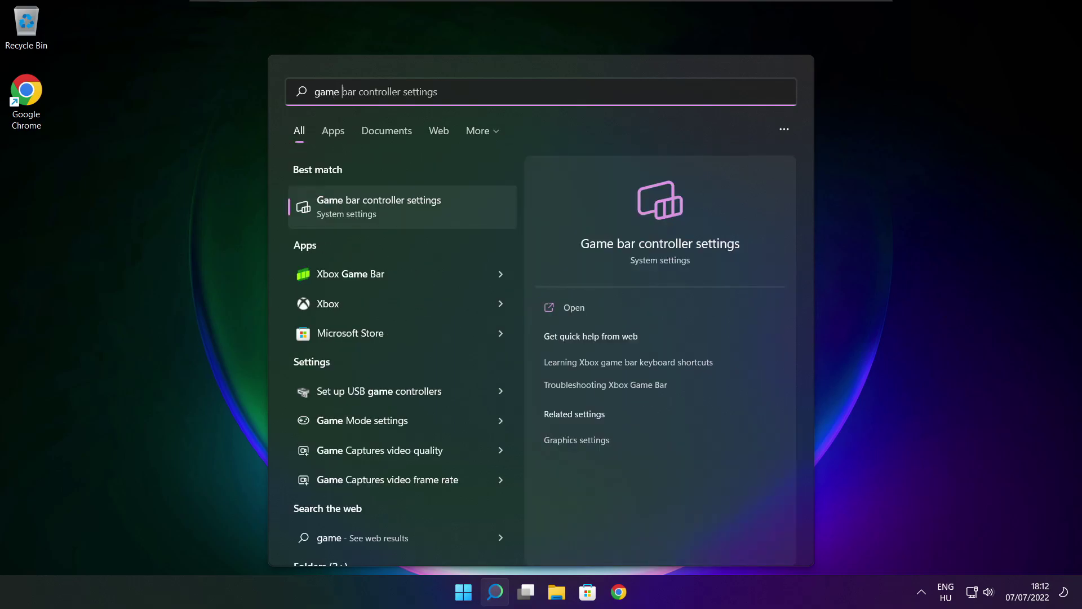
text(mode)
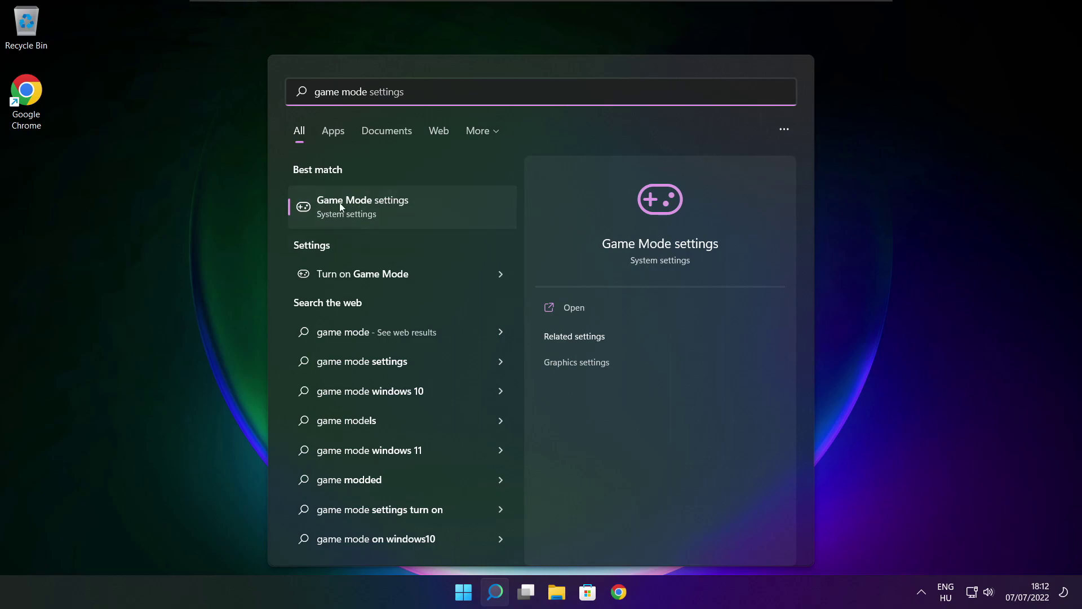
click(429, 207)
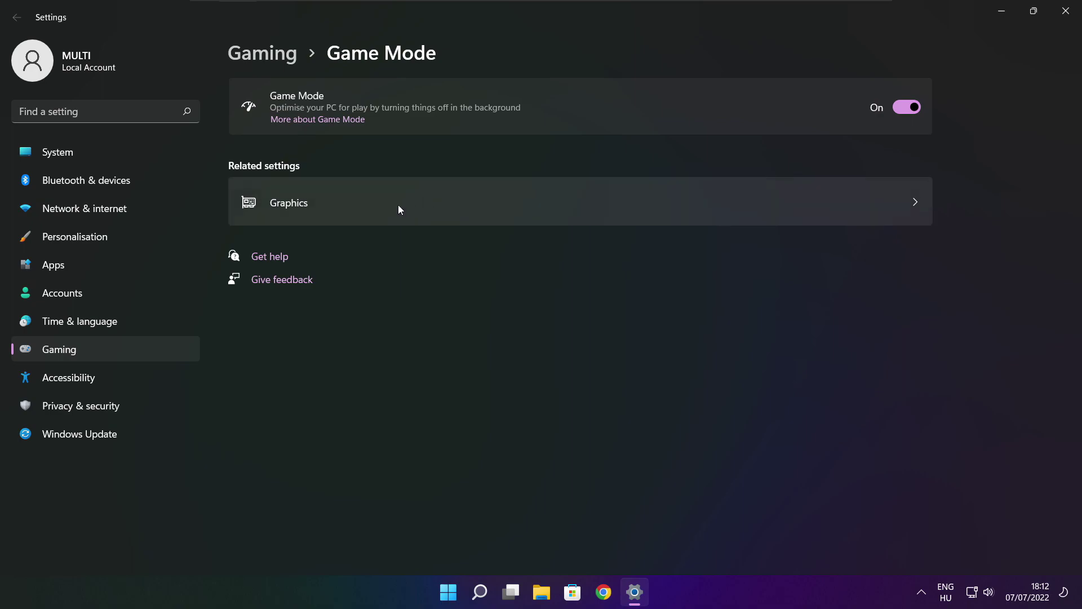
Step: Keep Game Mode on, turn off Xbox Game Bar's controller-button shortcut, and close Settings
click(916, 107)
click(914, 107)
click(265, 56)
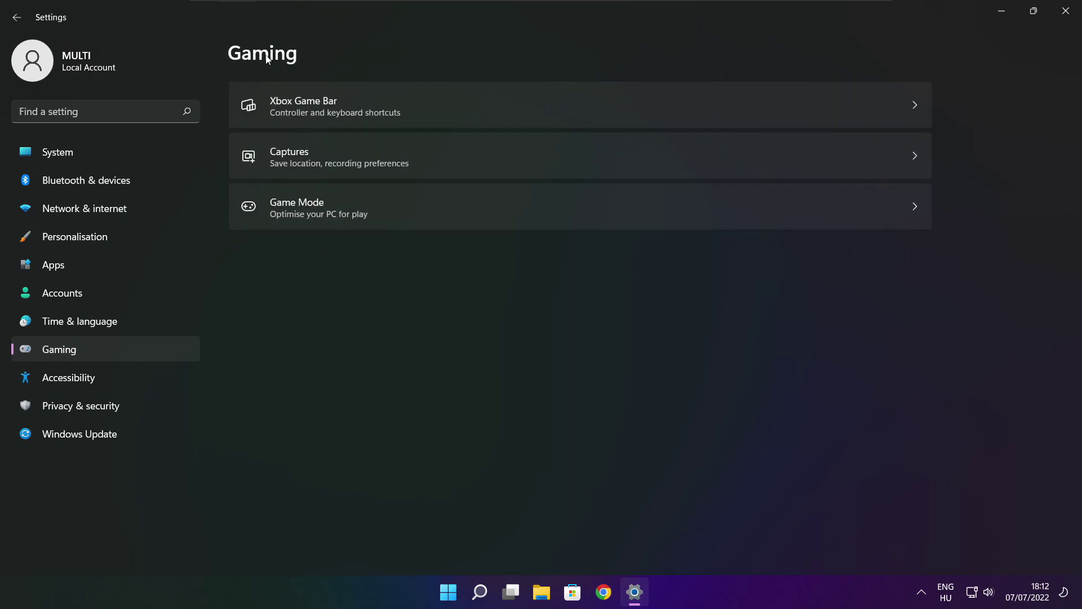
click(442, 115)
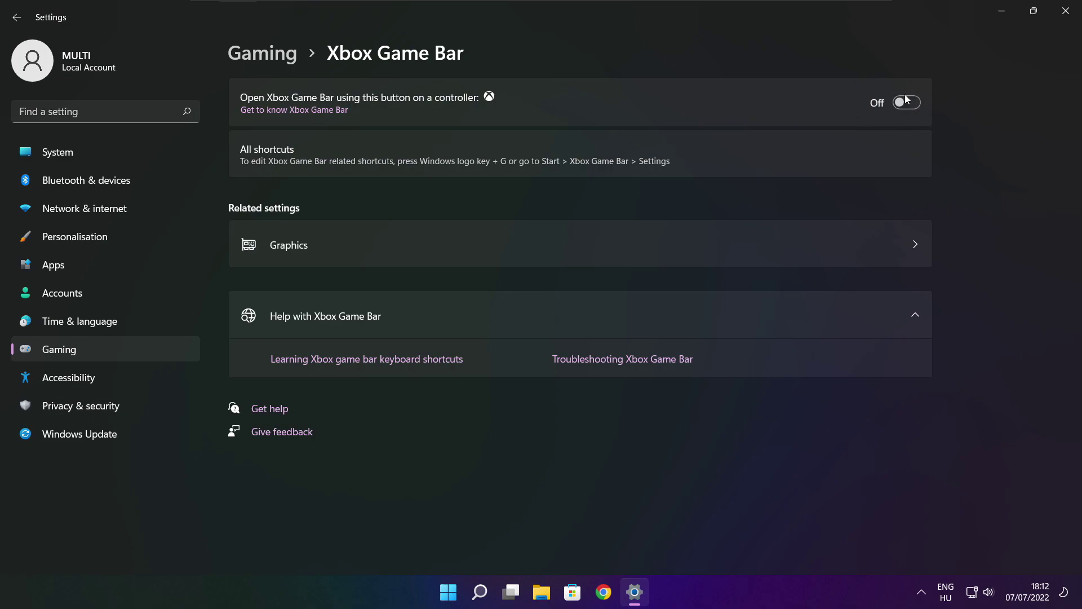
click(1066, 13)
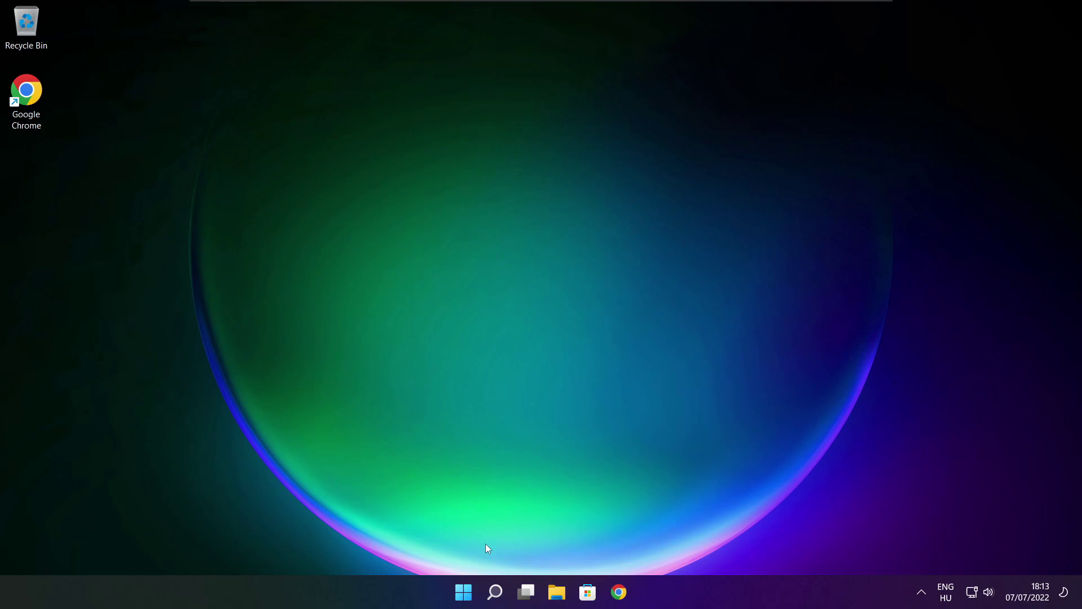
Step: Launch Task Manager from the Start button's quick-link menu
right_click(465, 595)
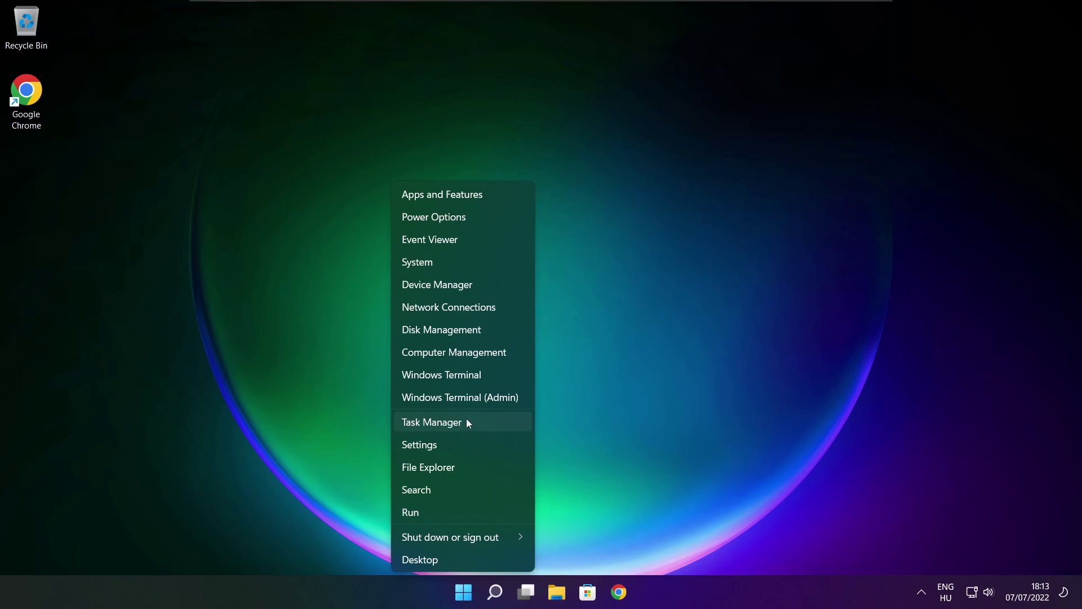
click(466, 421)
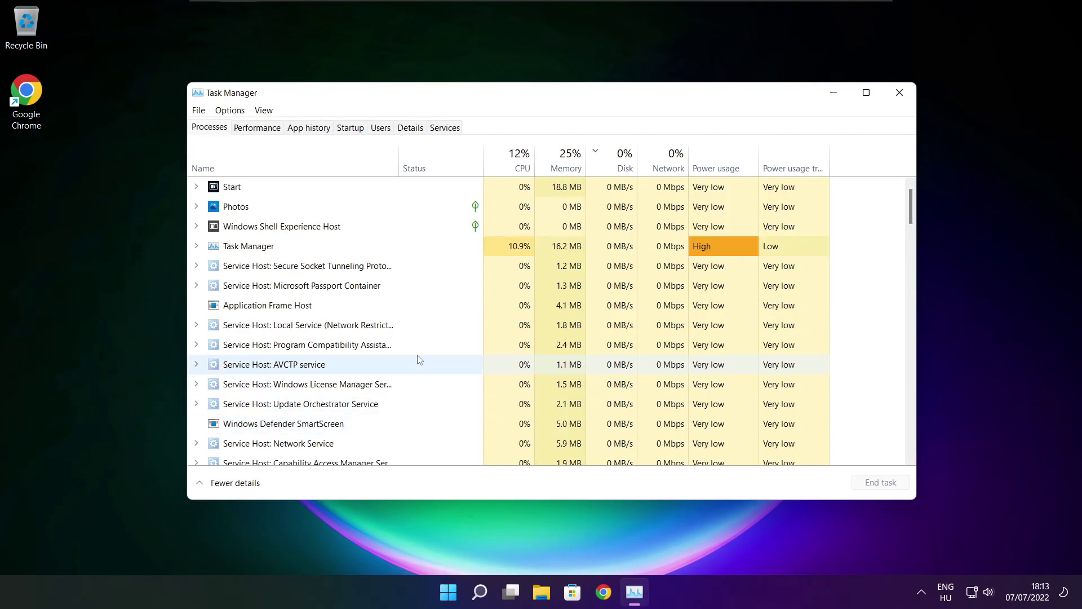
Step: Disable Cortana, Microsoft Edge, Microsoft Teams and Terminal as startup apps, then close Task Manager
click(350, 130)
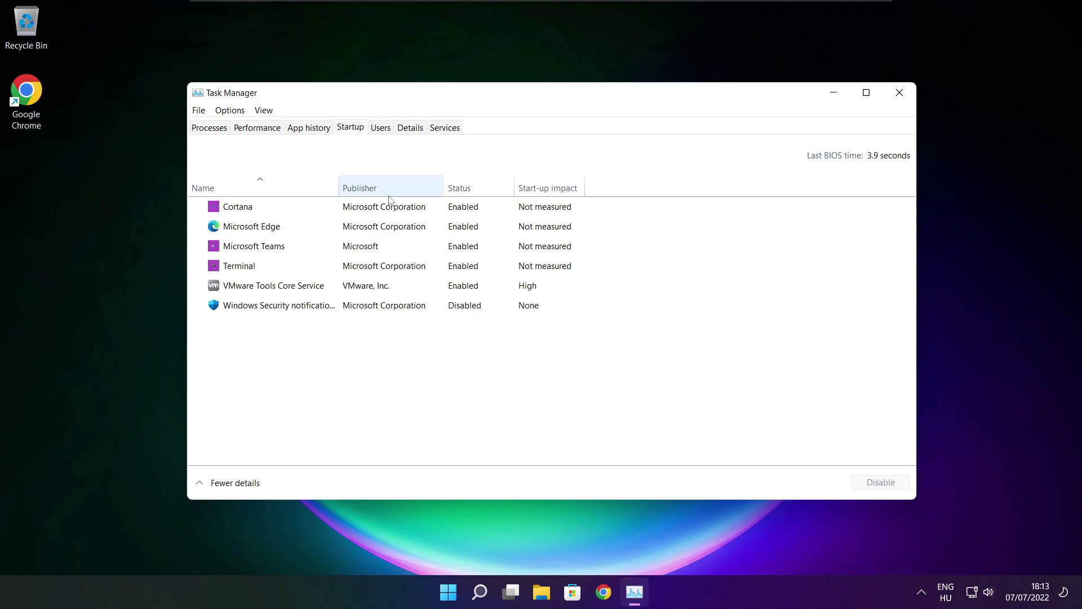
click(409, 211)
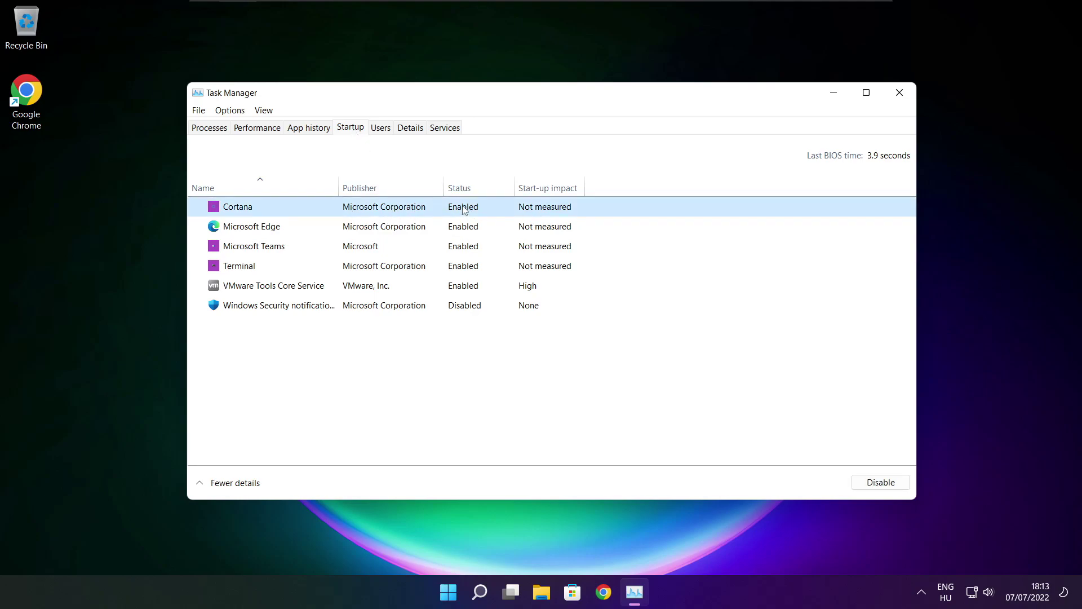
click(871, 485)
click(336, 232)
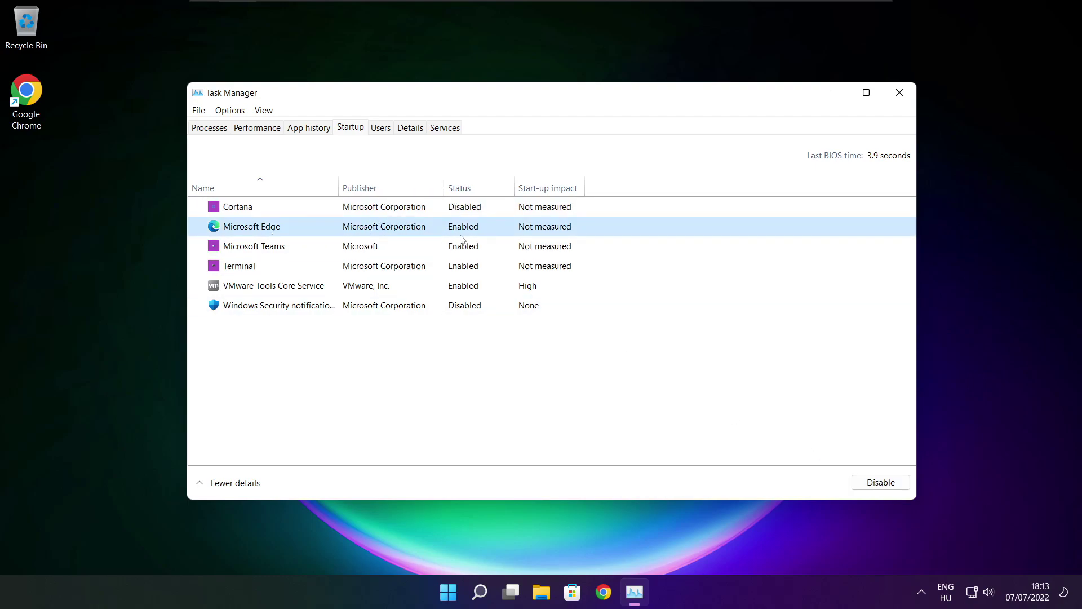
click(855, 483)
click(477, 249)
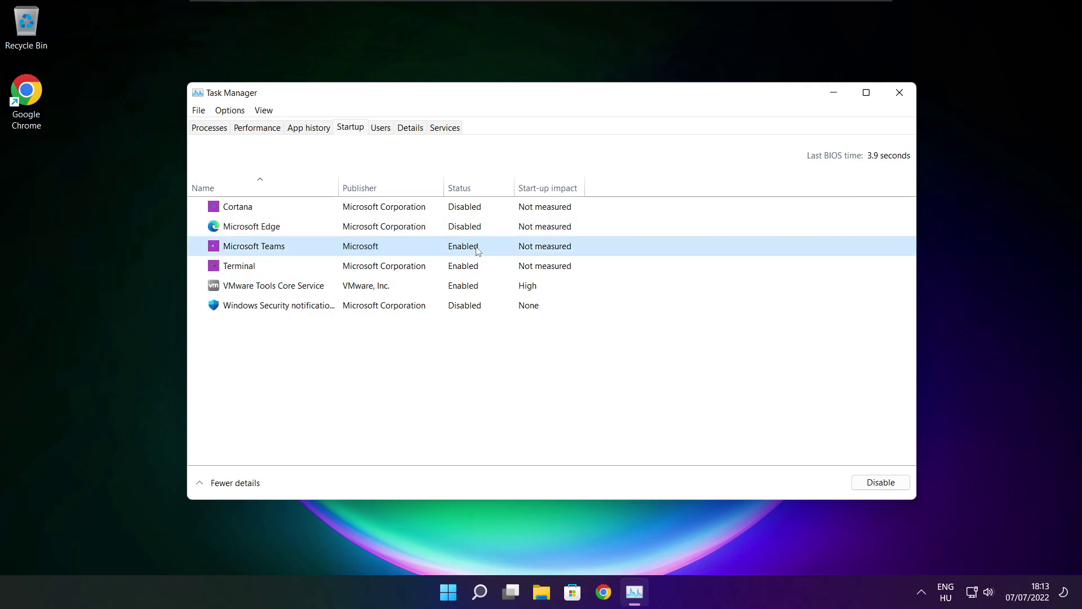
click(894, 486)
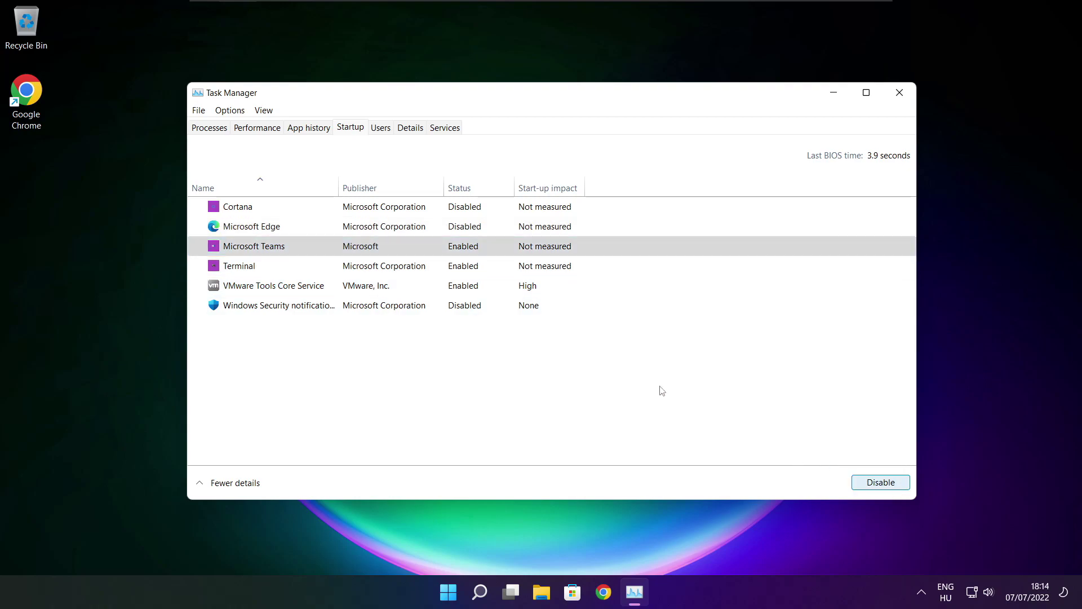
click(412, 274)
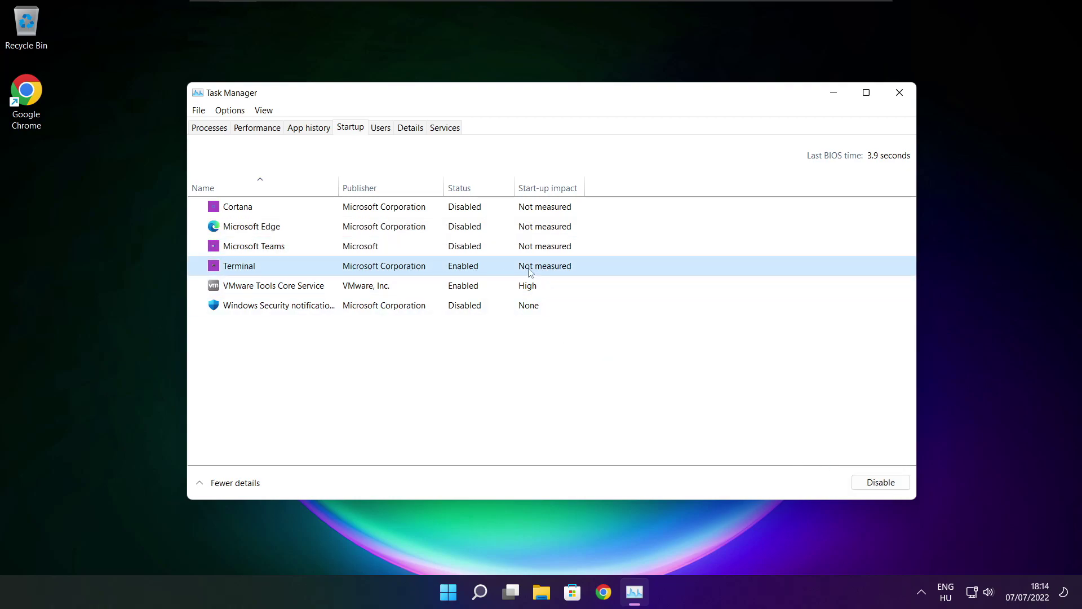
click(895, 485)
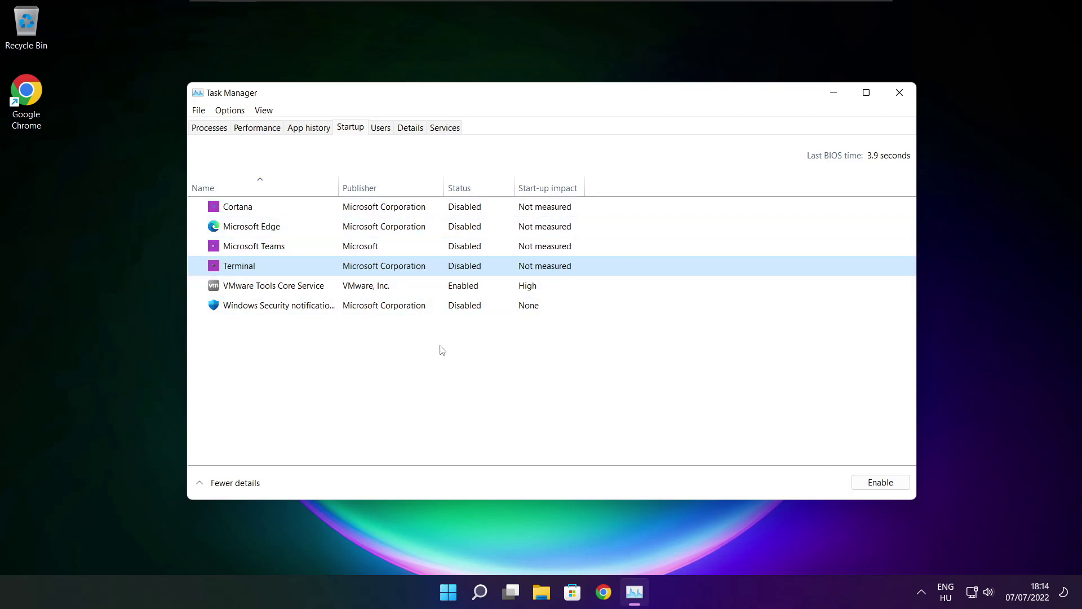
click(899, 96)
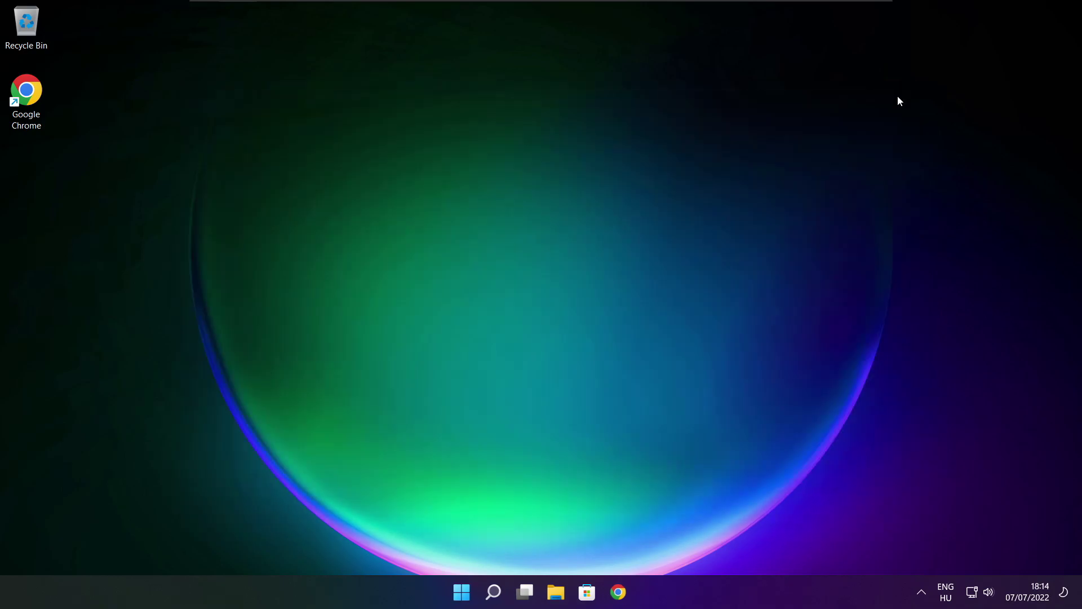
Step: Open Optimise Drives, analyse C: (9% fragmented), start optimising it, and close the window
click(495, 595)
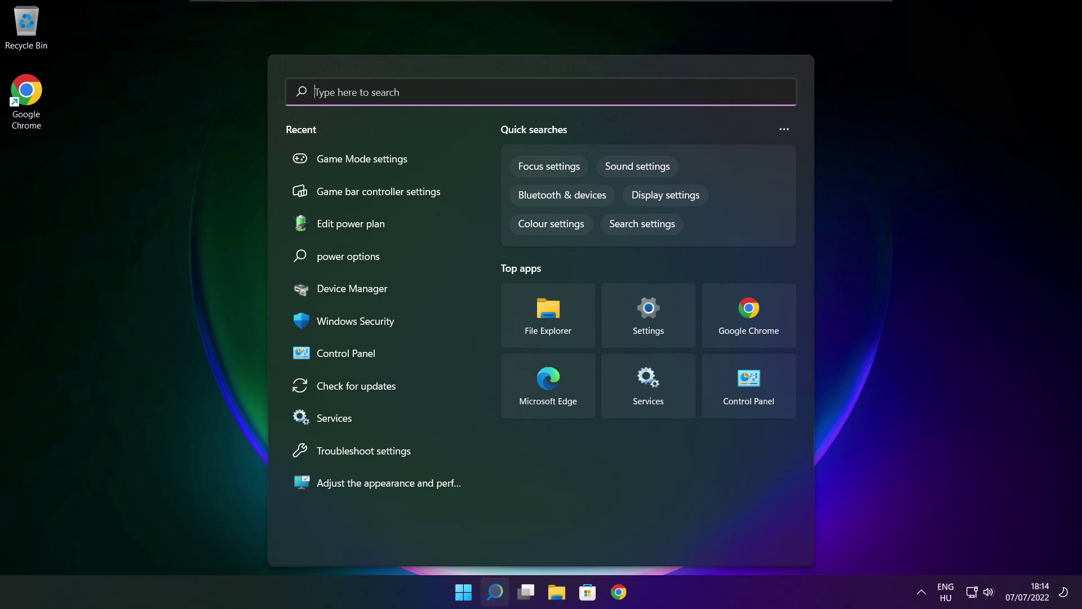
text(op)
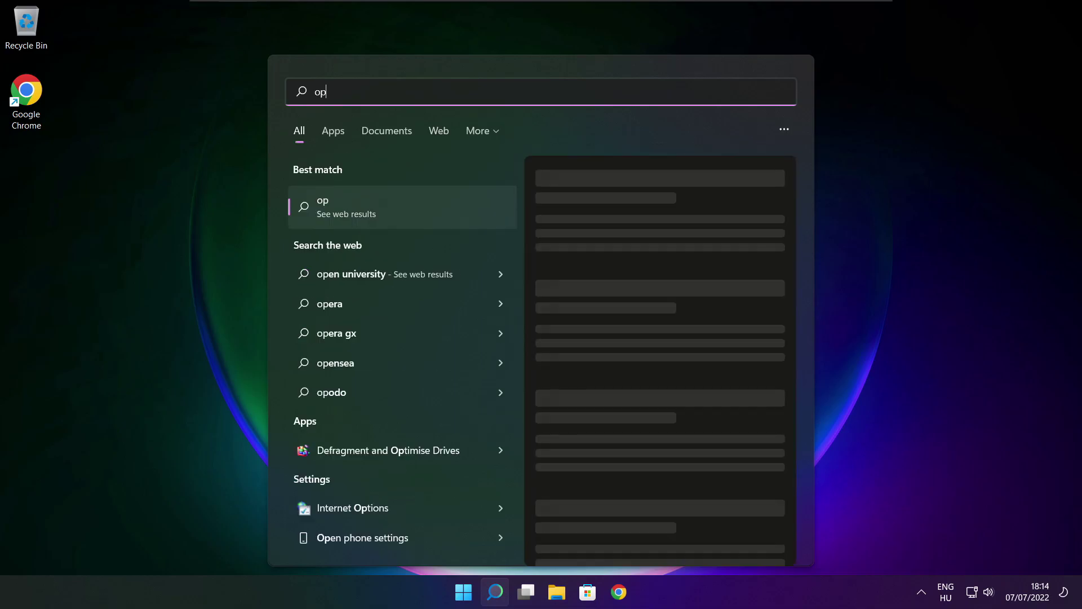
text(timise)
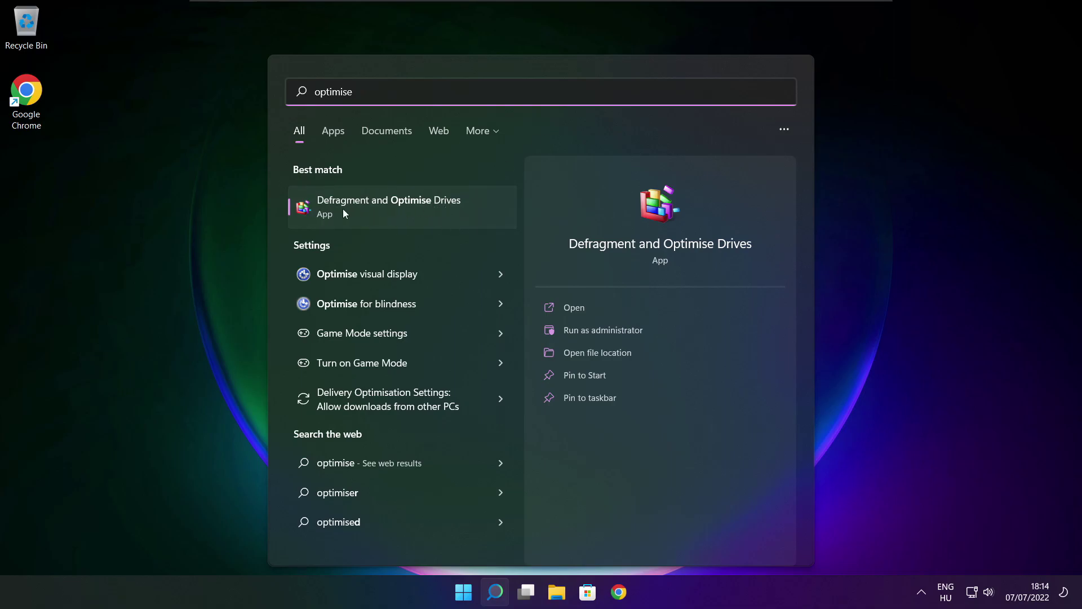
click(415, 205)
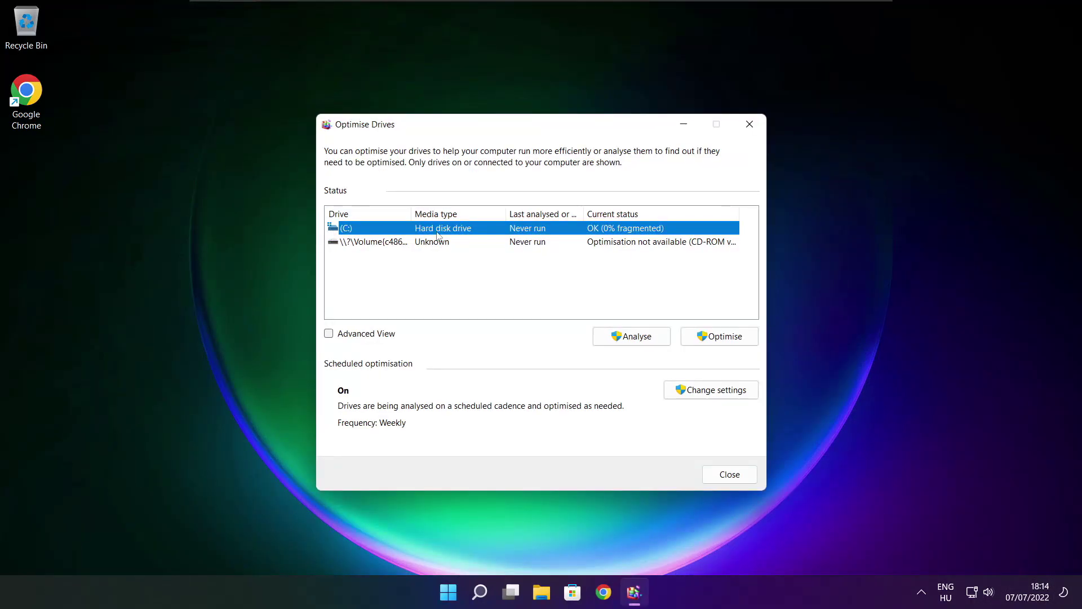
click(620, 334)
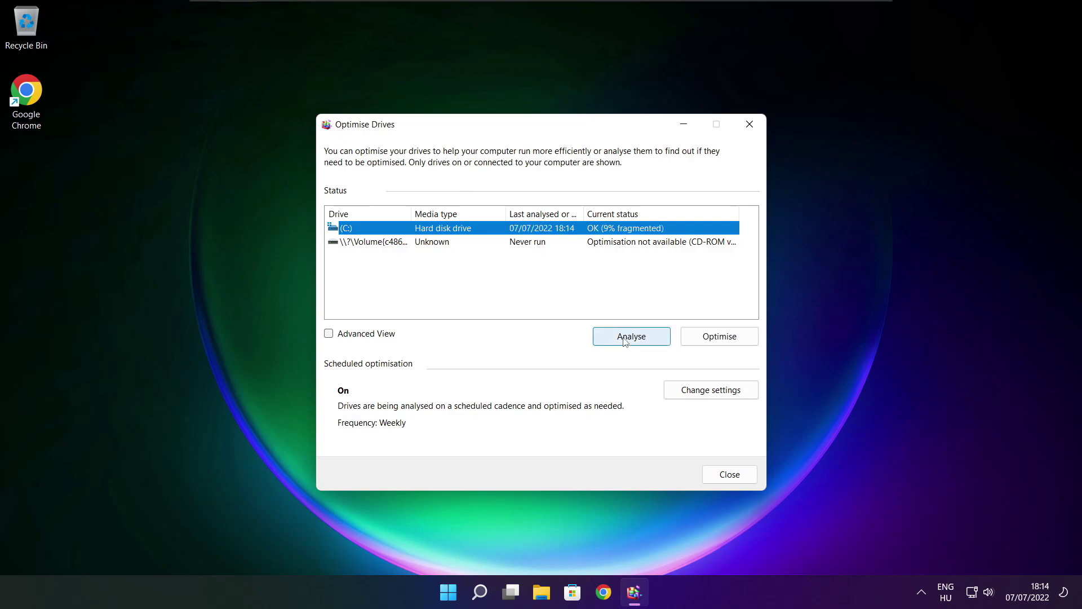
click(724, 340)
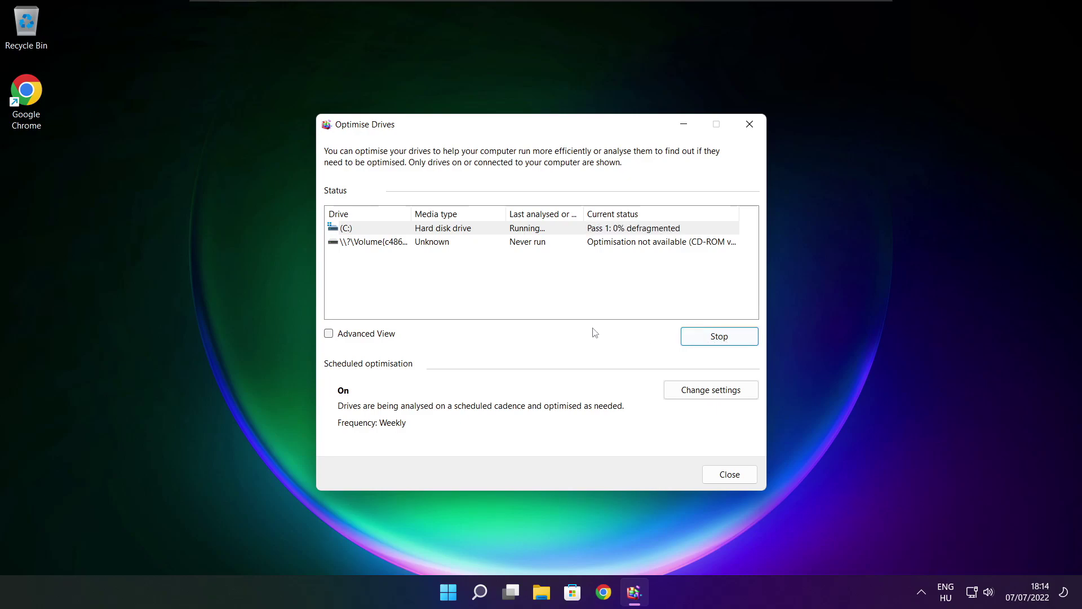
key(alt+F4)
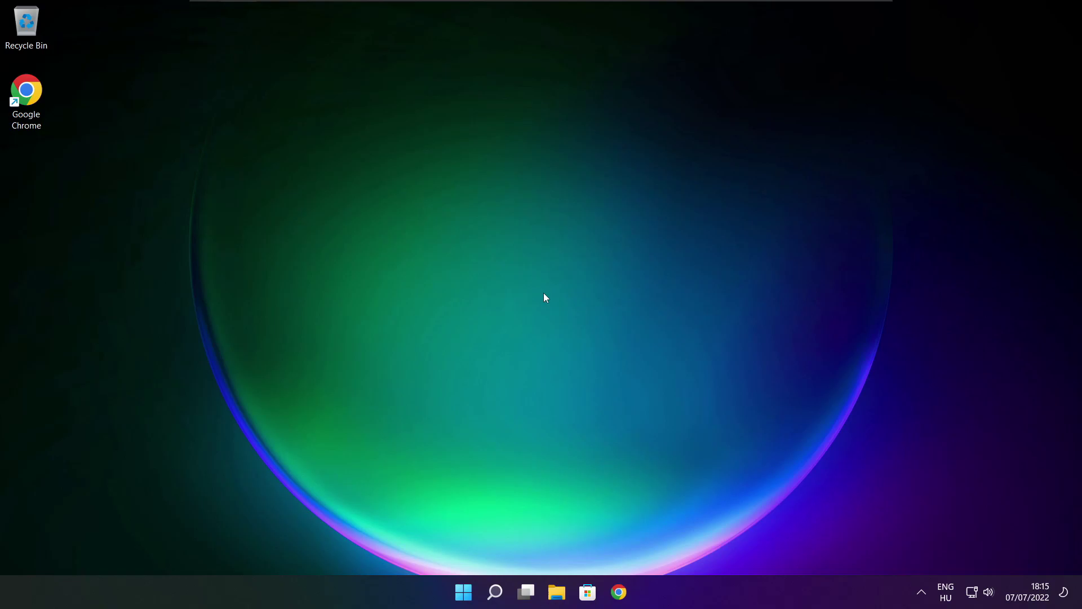
Step: Run a Windows Update check from Settings (found via 'updates'), shown up to date, then close Settings
click(495, 591)
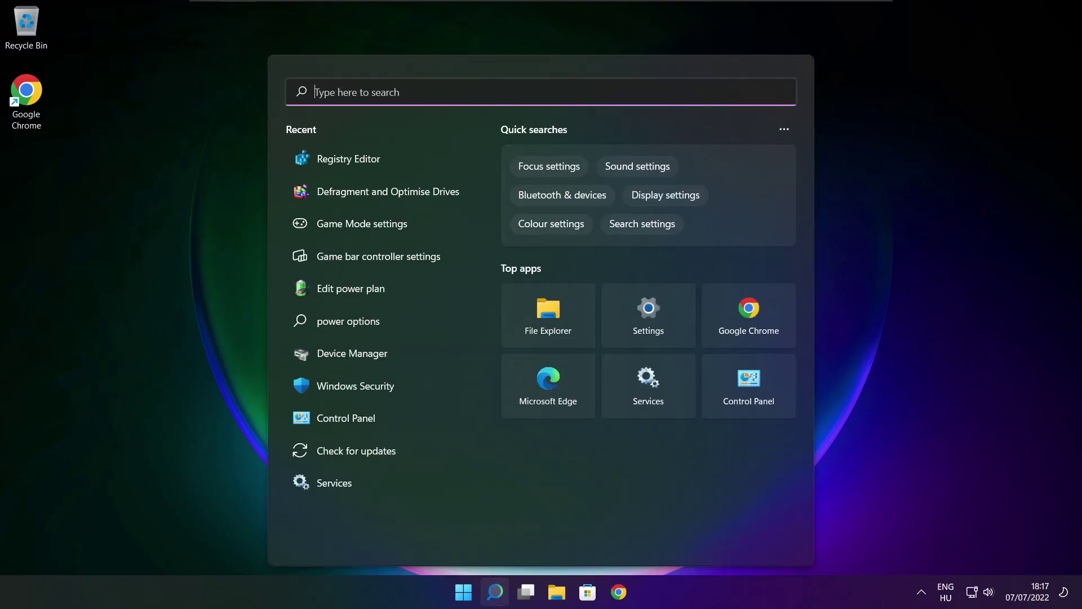
text(updates)
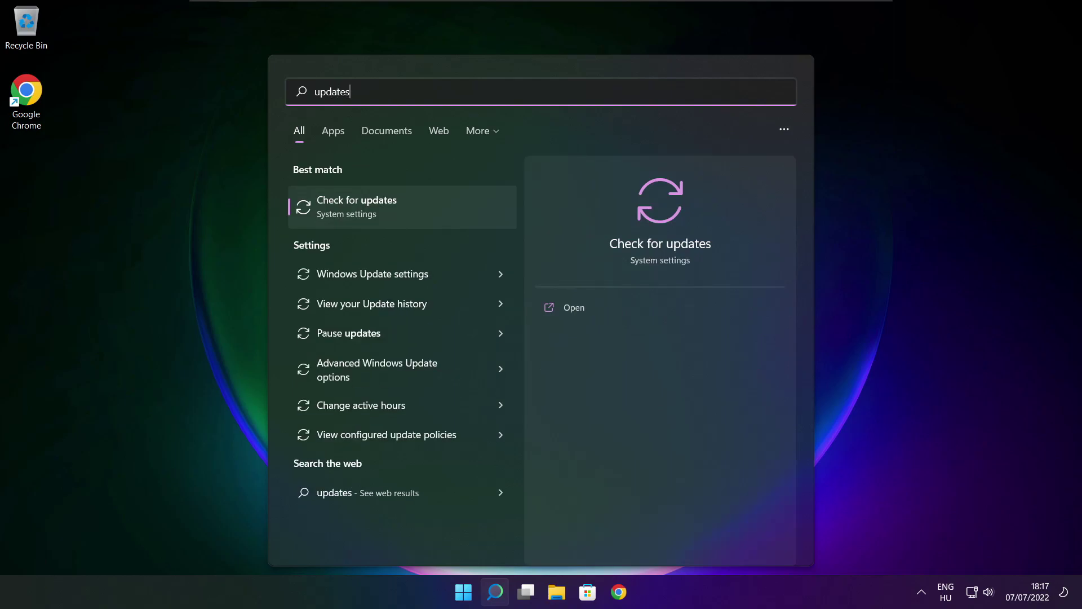
click(394, 212)
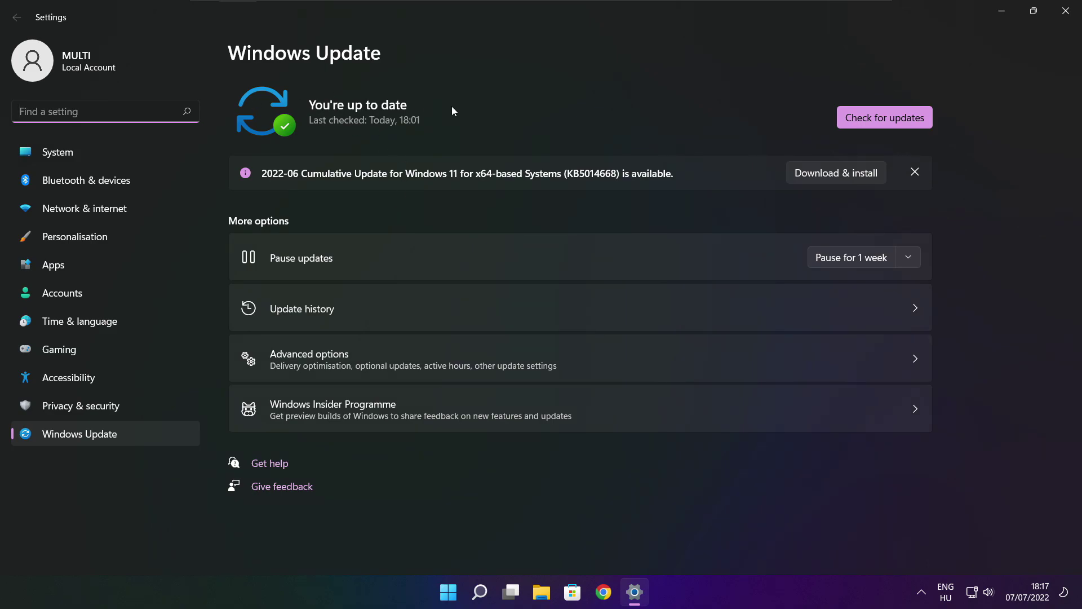
click(884, 117)
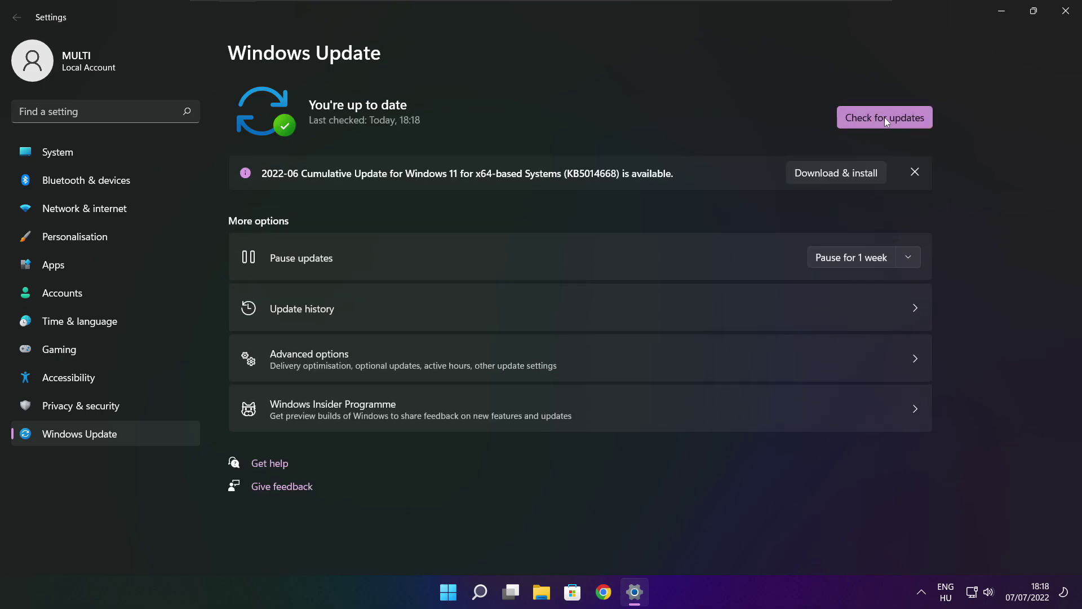
click(1065, 17)
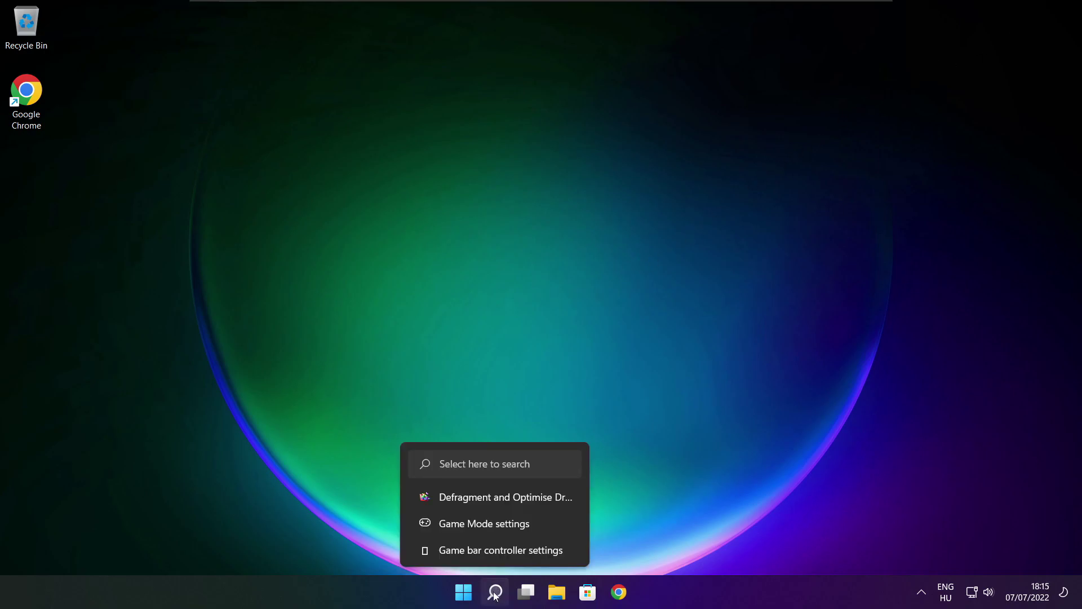
Step: Launch Registry Editor via 'regedit' and open HKEY_CURRENT_USER\System\GameConfigStore
click(495, 593)
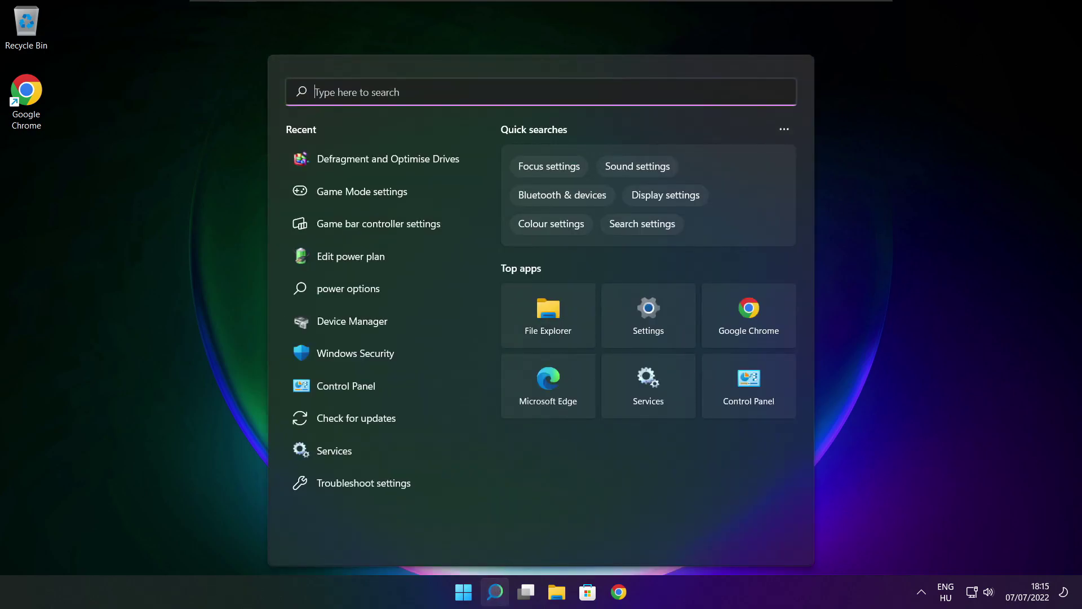
text(regedit)
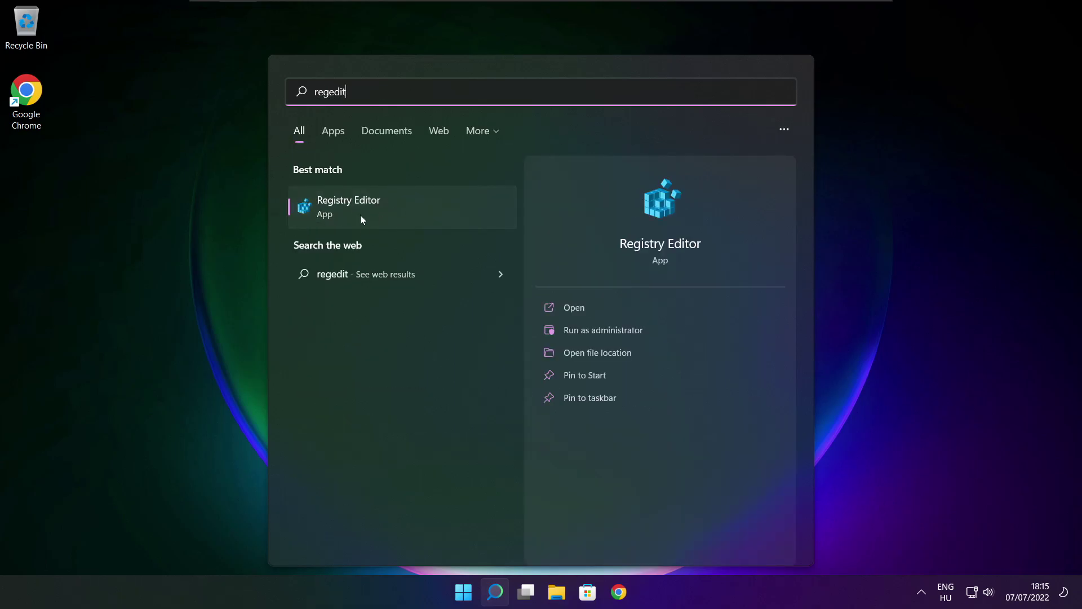
click(413, 209)
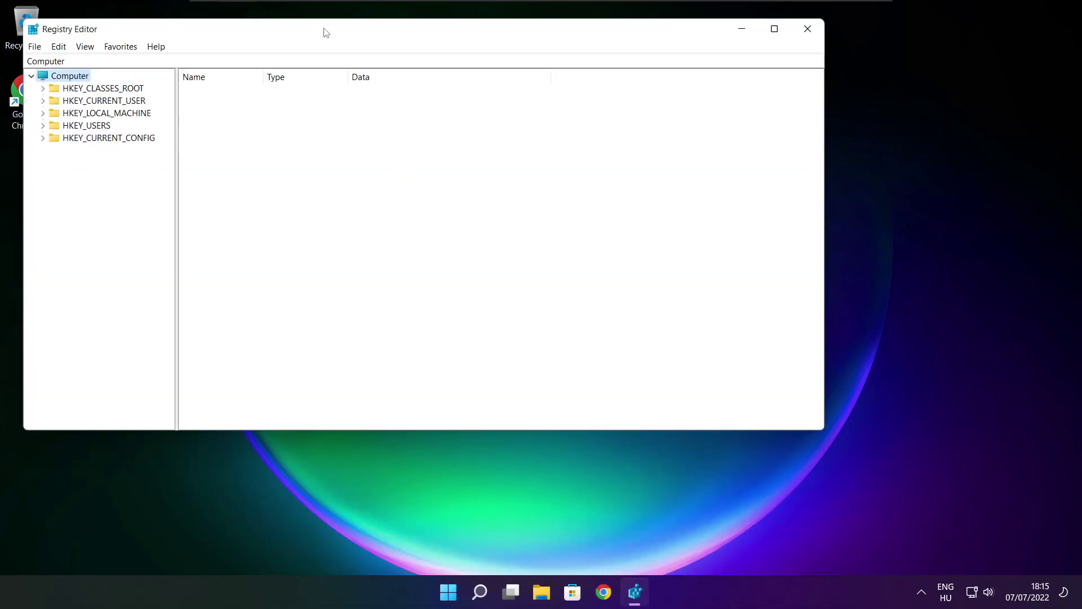
drag(326, 31, 442, 114)
click(181, 184)
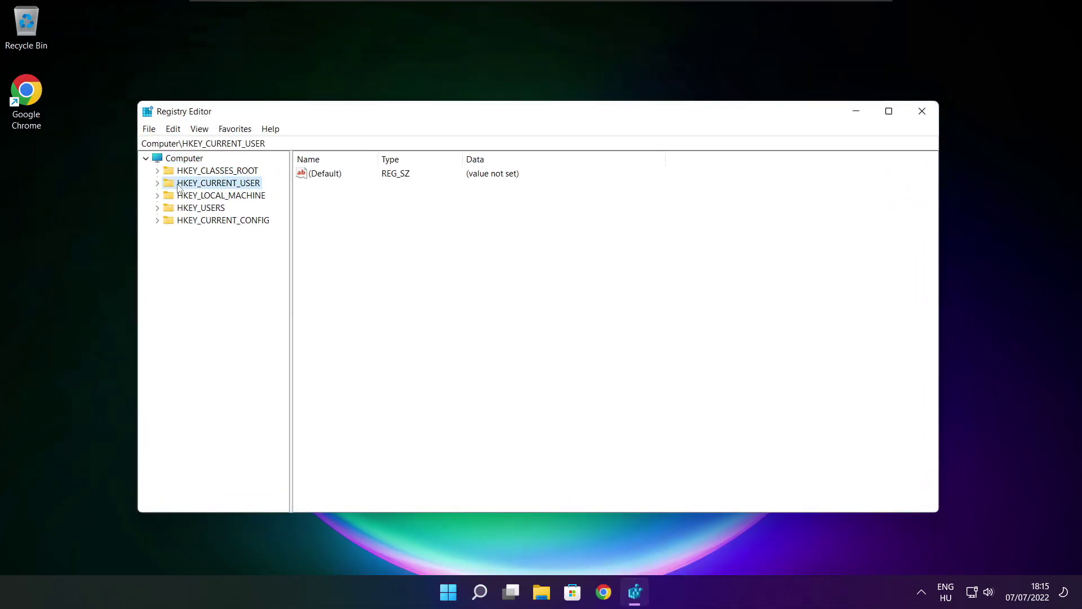
click(157, 183)
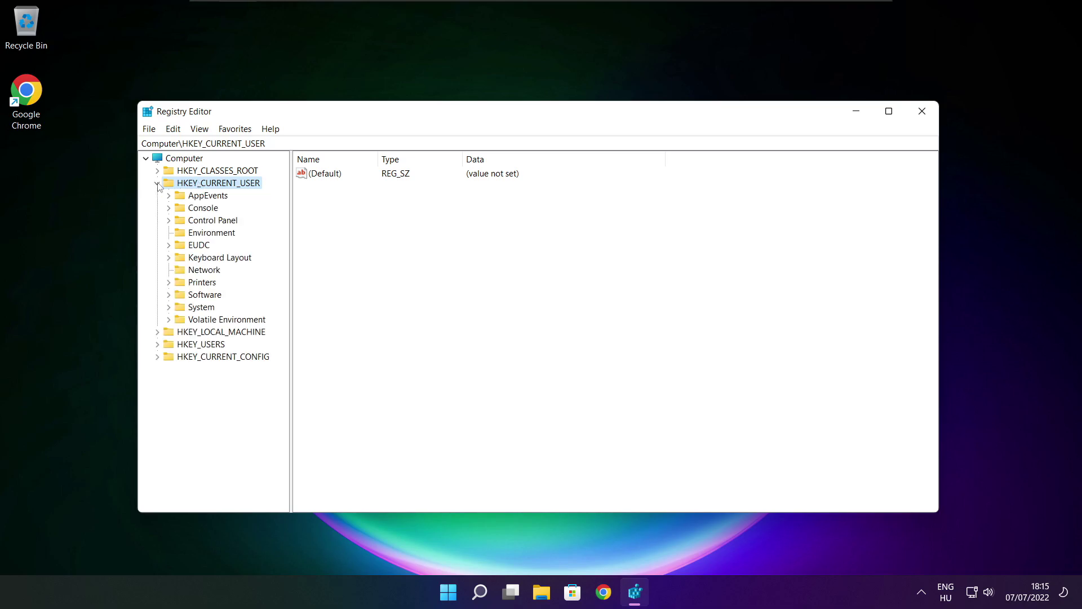
click(182, 309)
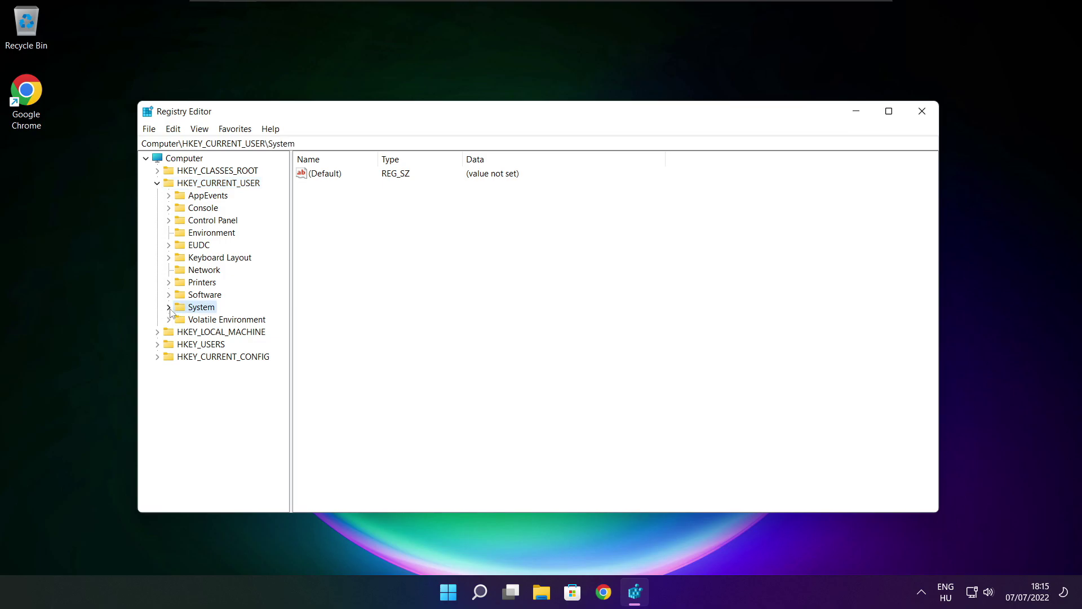
click(168, 307)
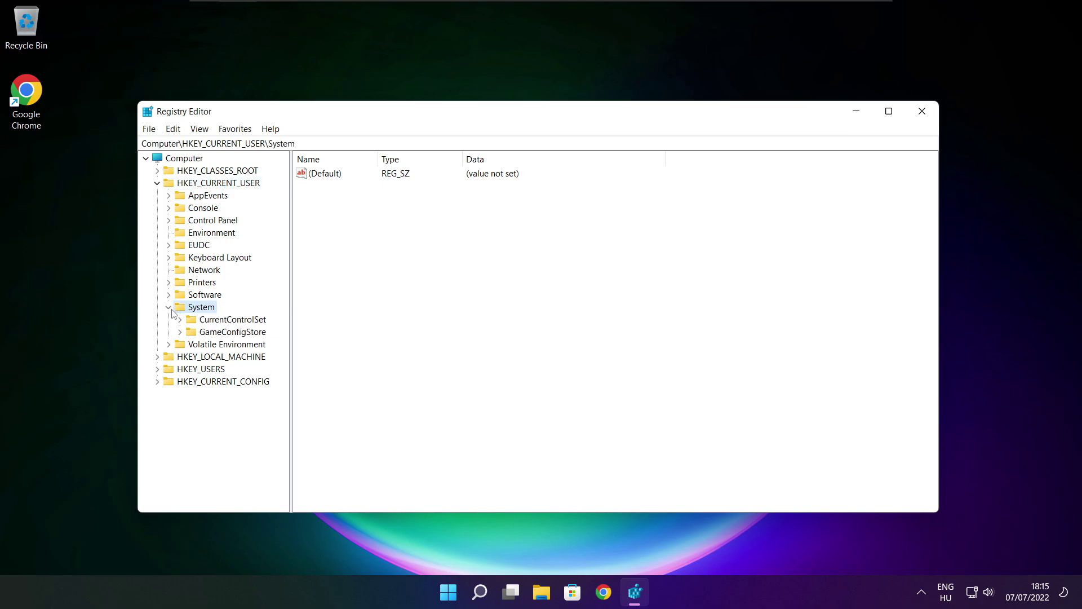
click(209, 335)
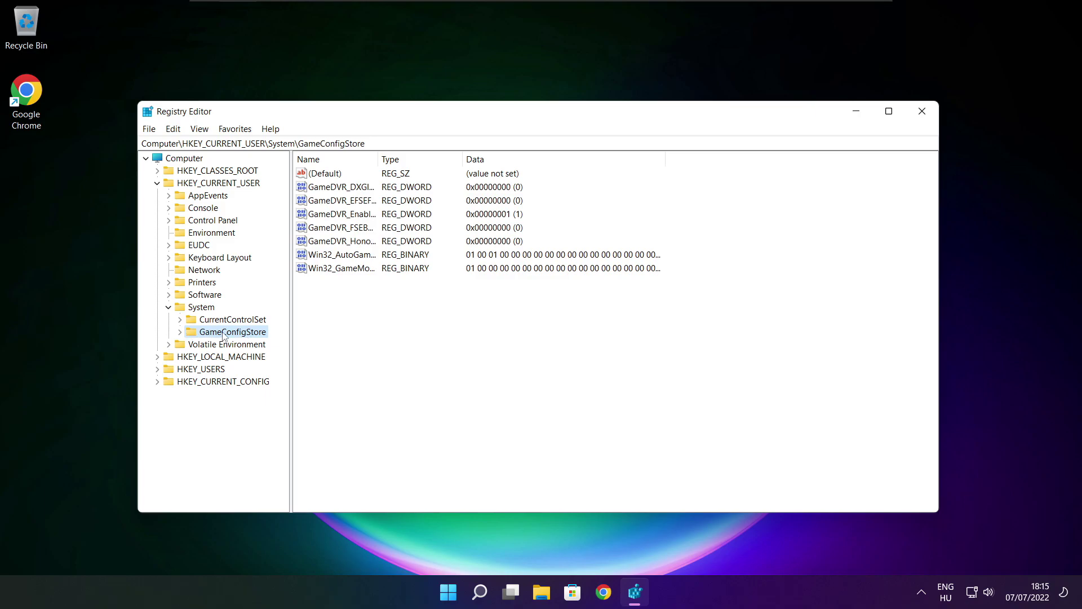
Step: Change GameDVR_Enabled from 1 to 0, then collapse HKEY_CURRENT_USER
drag(378, 154, 474, 154)
click(340, 215)
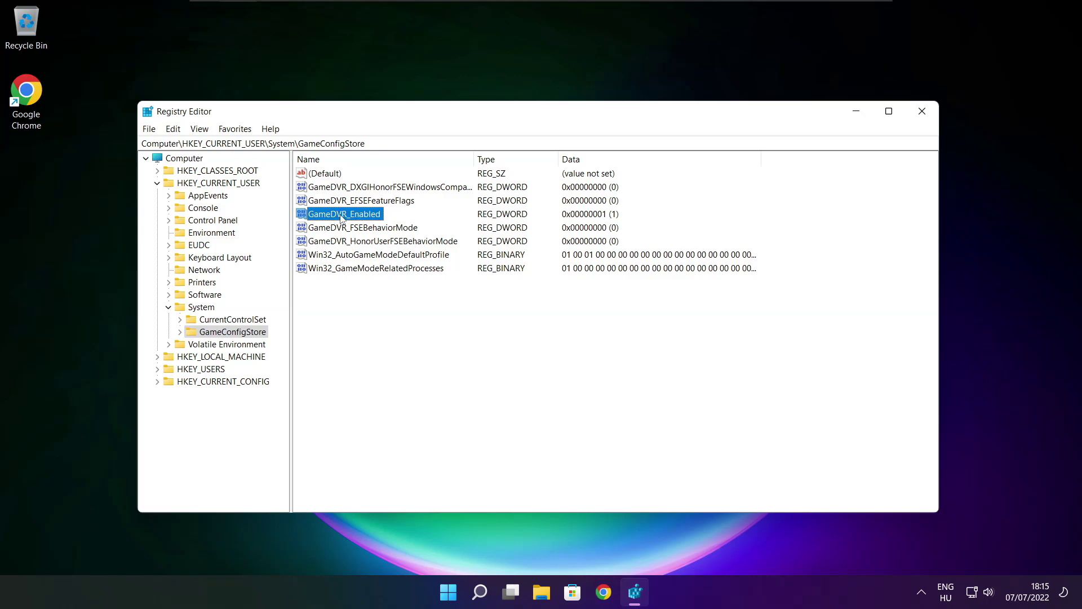
double_click(341, 215)
drag(320, 188, 570, 232)
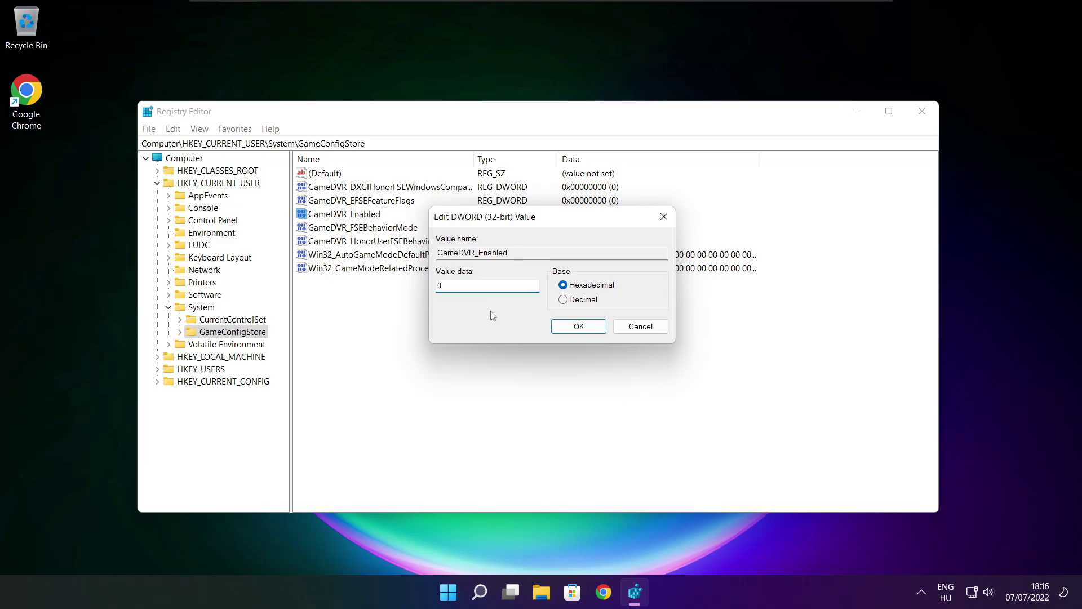
click(581, 331)
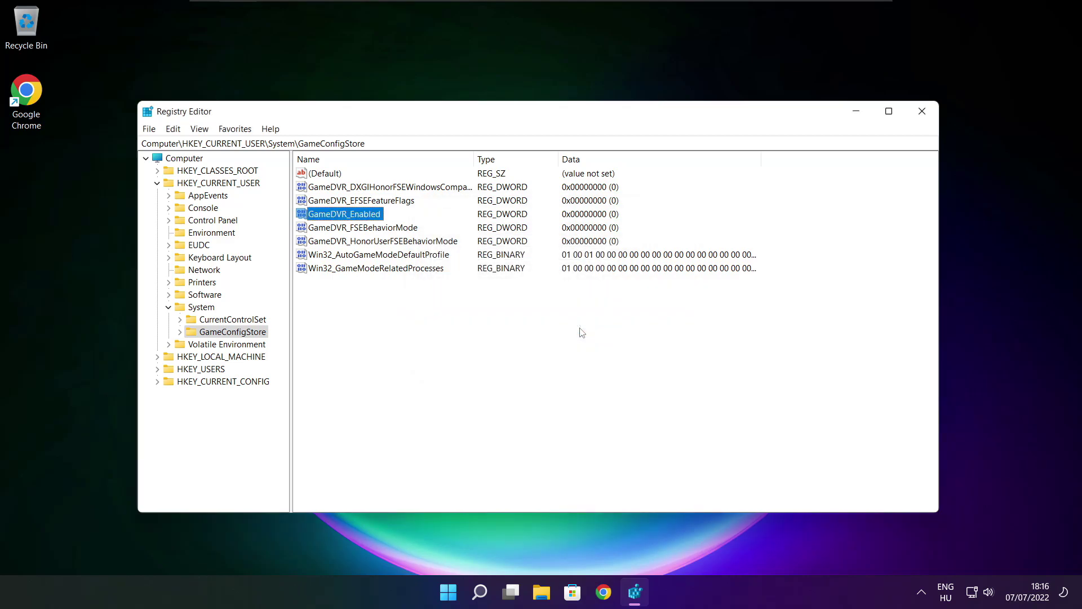
click(158, 183)
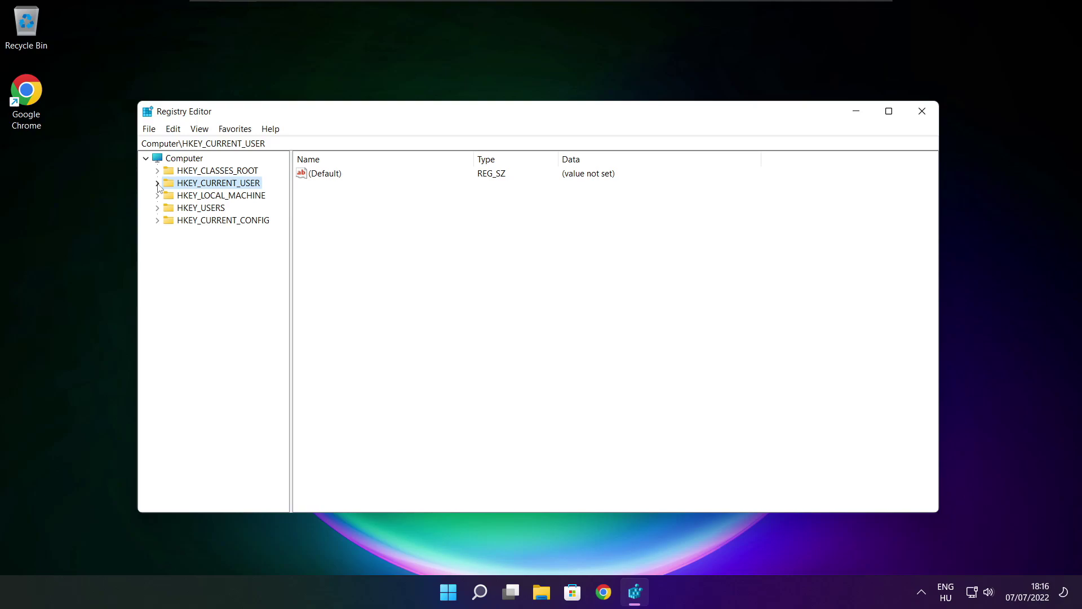
Step: Expand HKEY_LOCAL_MACHINE > SOFTWARE > Microsoft in the key tree
click(170, 197)
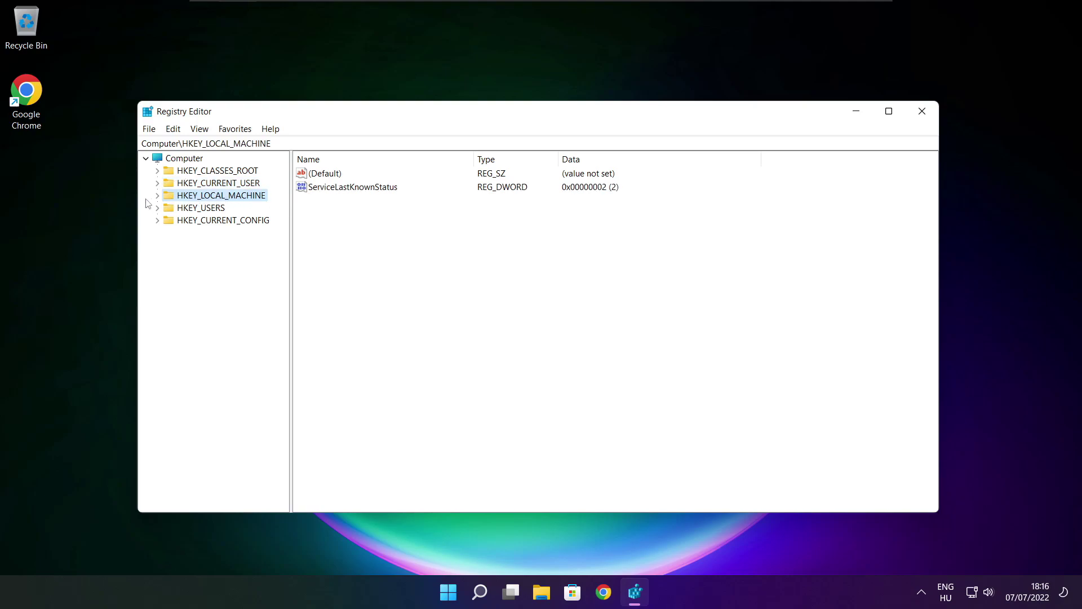
click(158, 196)
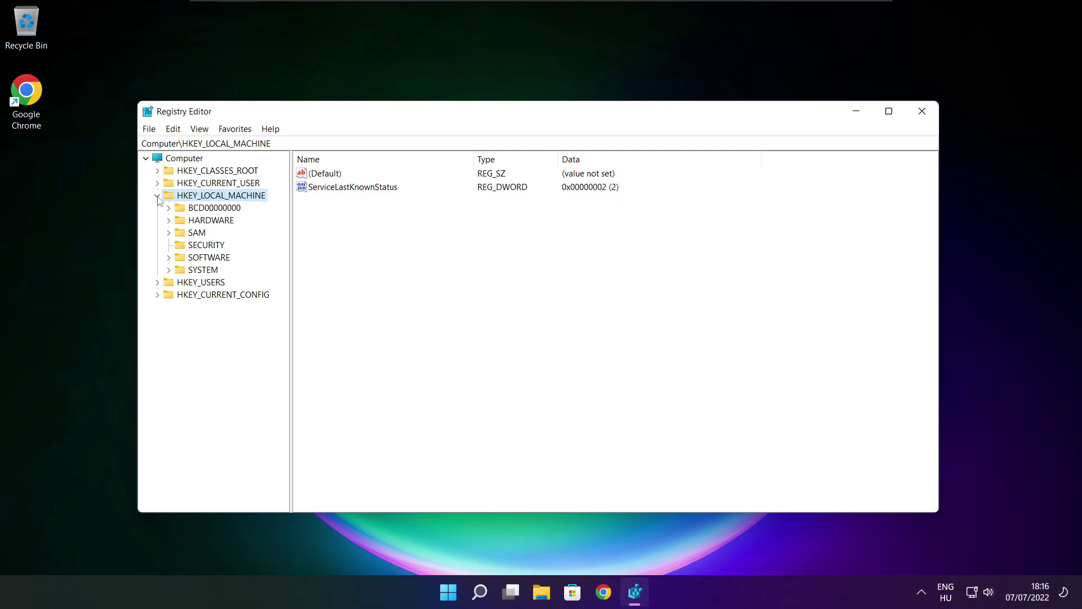
click(196, 259)
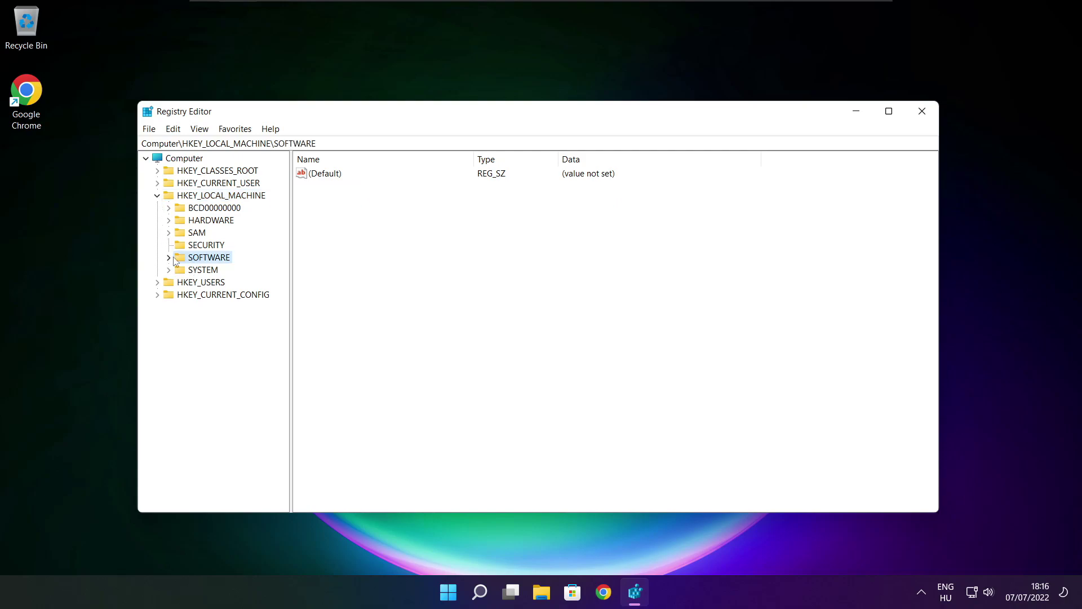
click(168, 258)
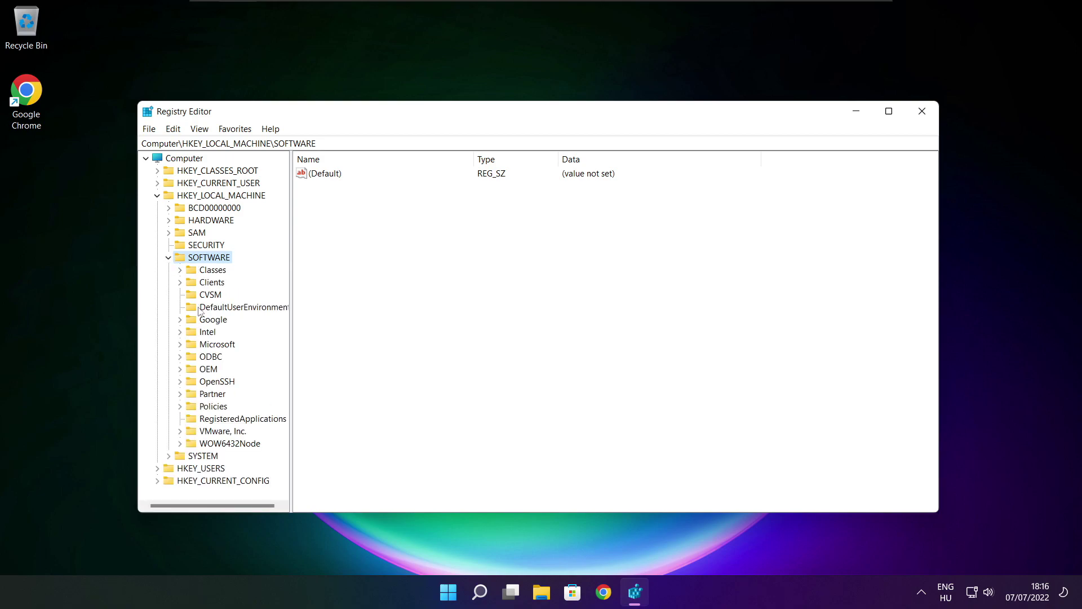
click(206, 346)
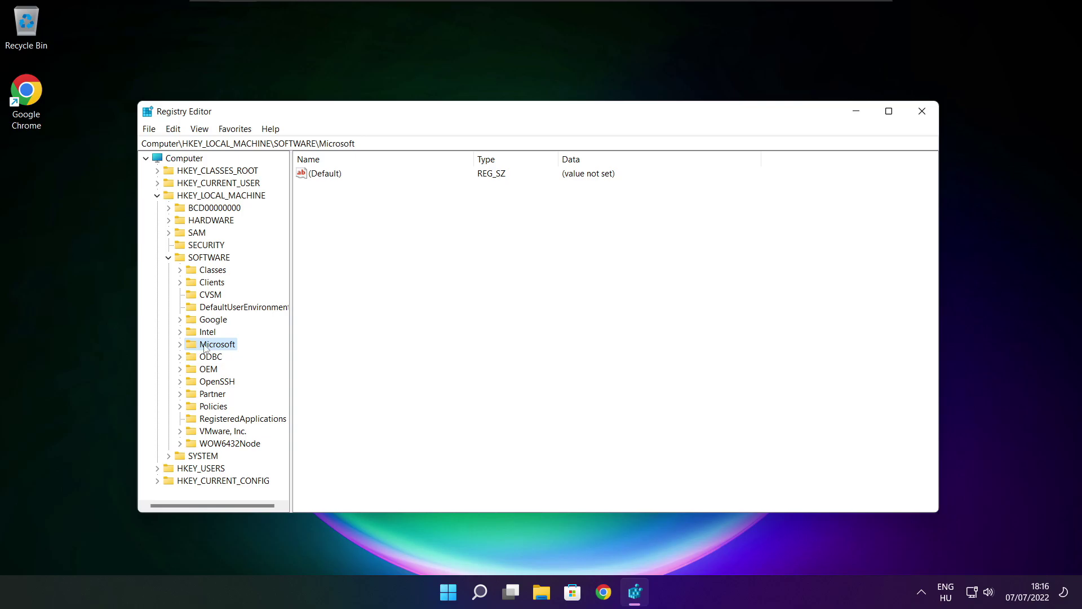
click(180, 345)
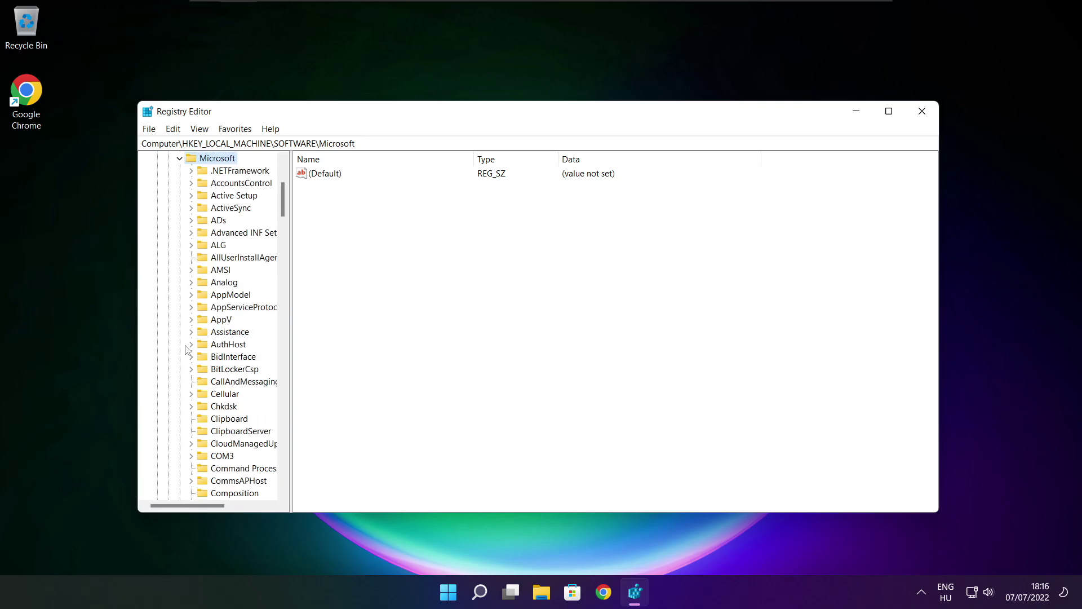
Step: Expand the PolicyManager key and its default subkey
scroll(221, 337, down, 20)
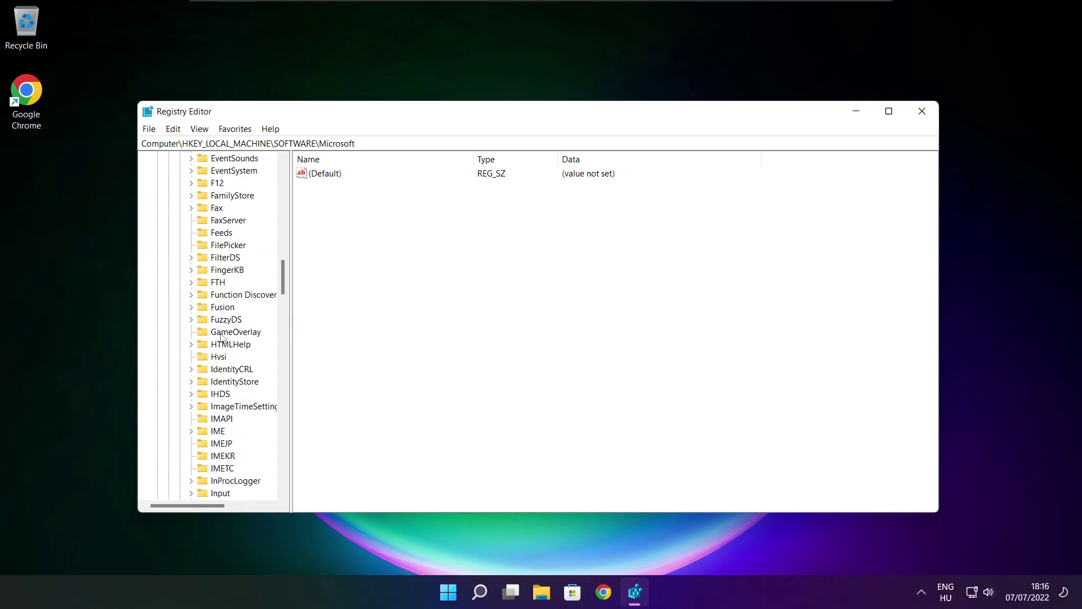
scroll(221, 337, down, 20)
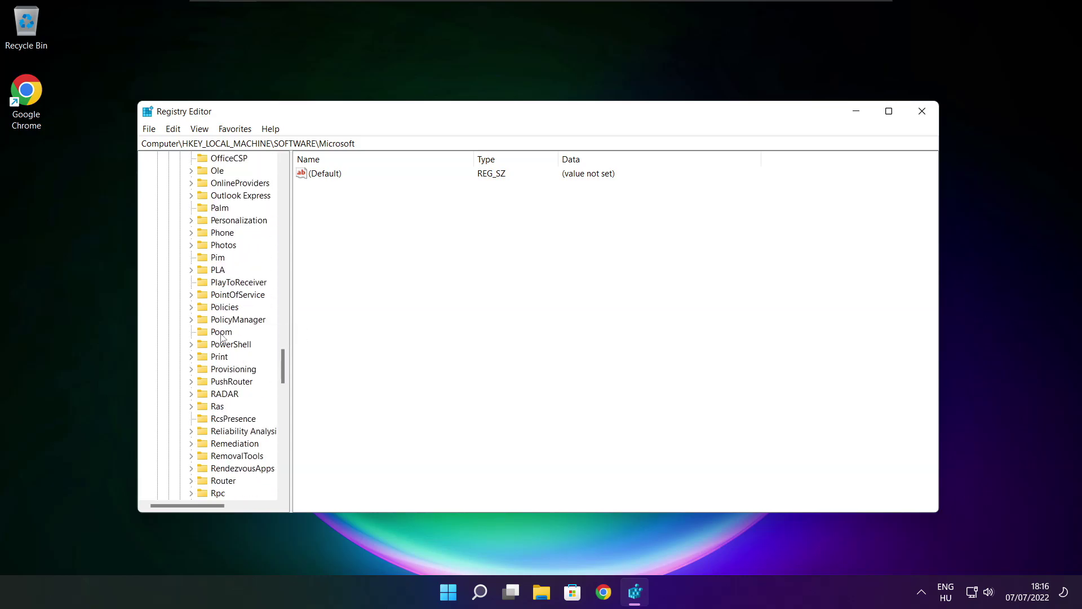
scroll(221, 337, down, 1)
scroll(222, 316, up, 1)
click(224, 324)
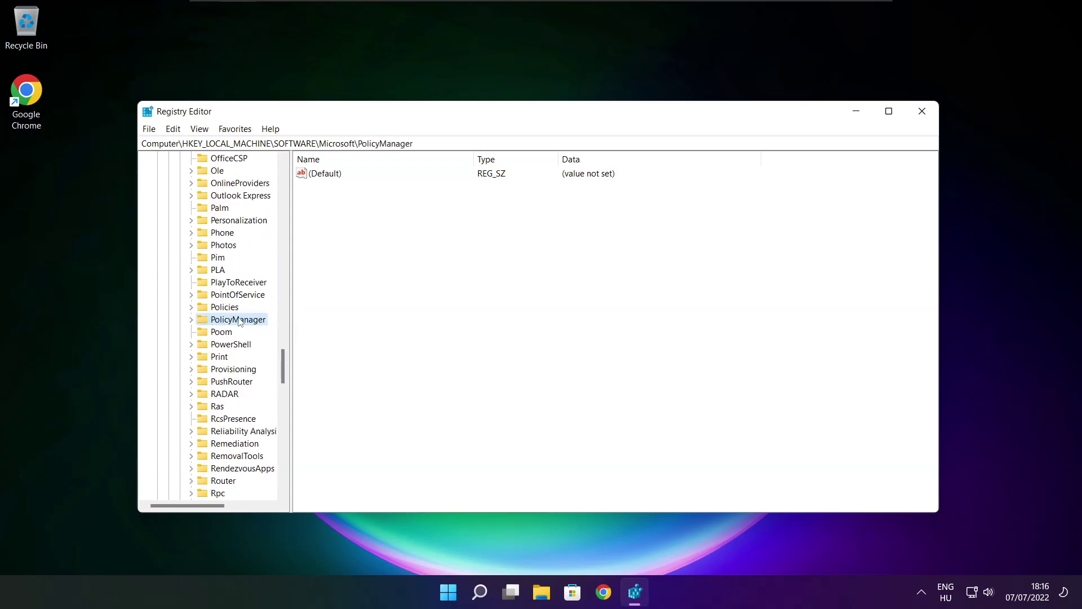
click(191, 320)
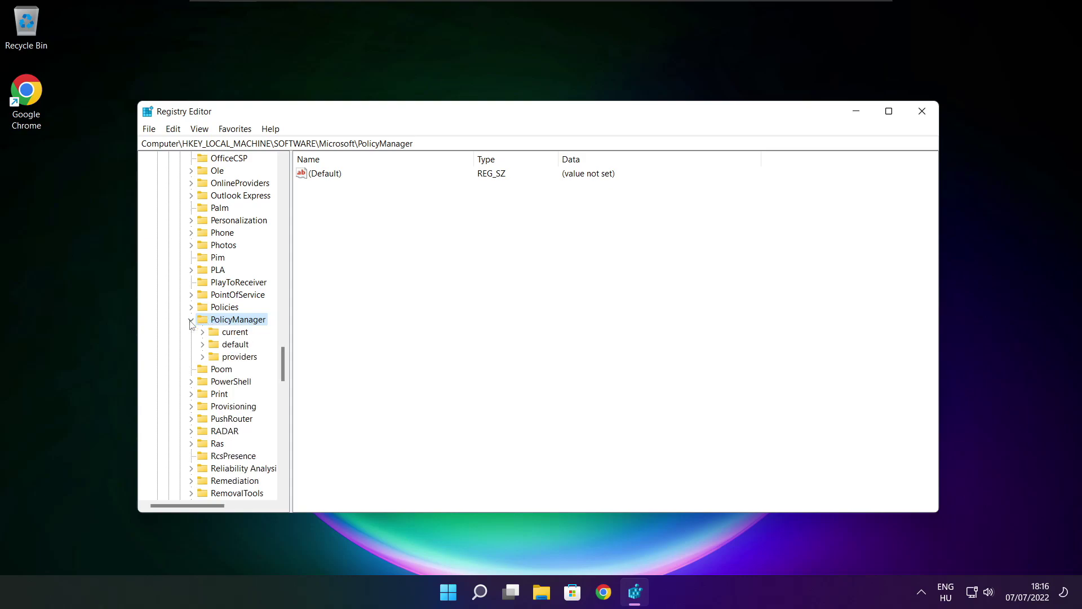
click(229, 348)
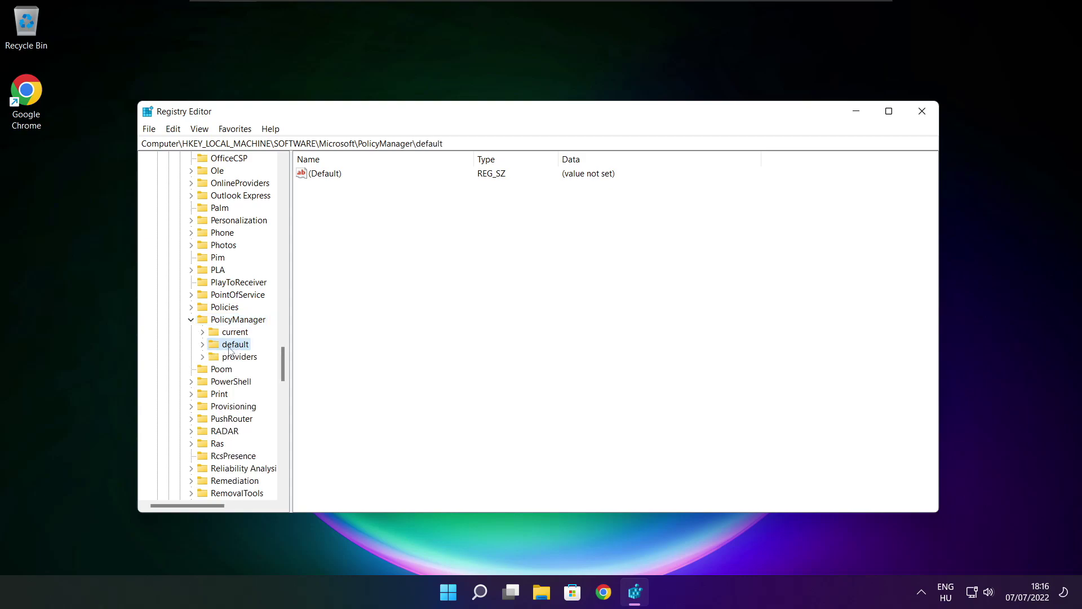
click(203, 345)
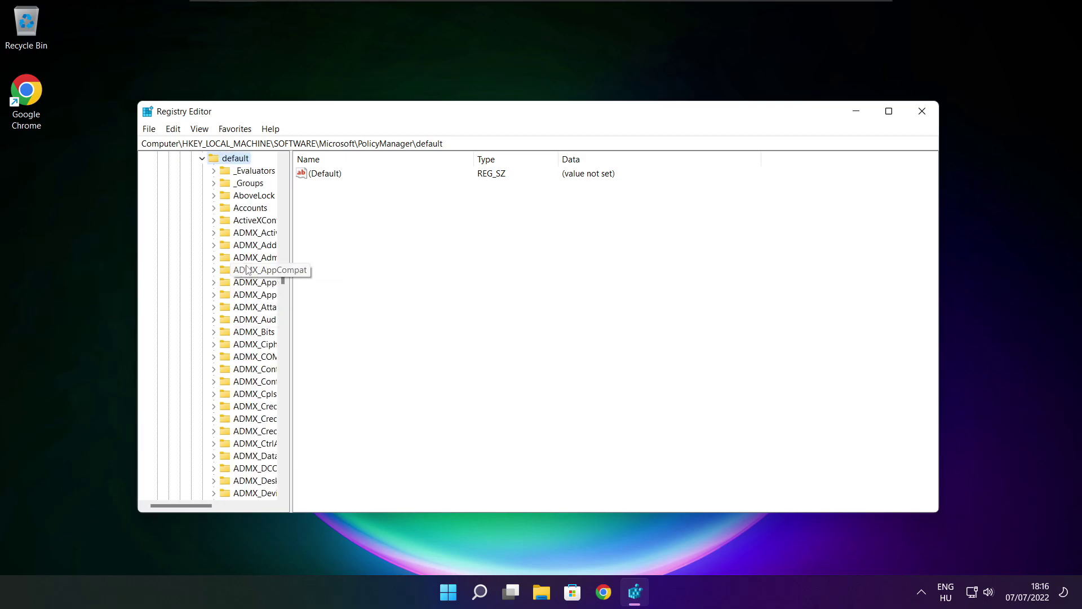
Step: Select and expand ApplicationManagement to list its subkeys, including AllowGameDVR
scroll(250, 250, down, 20)
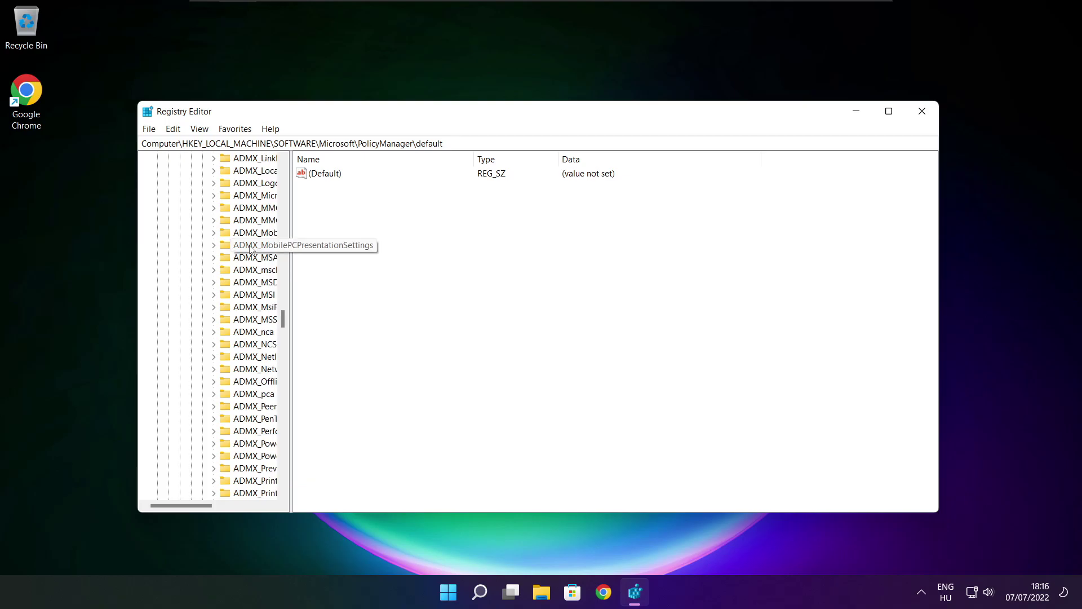
scroll(250, 250, down, 13)
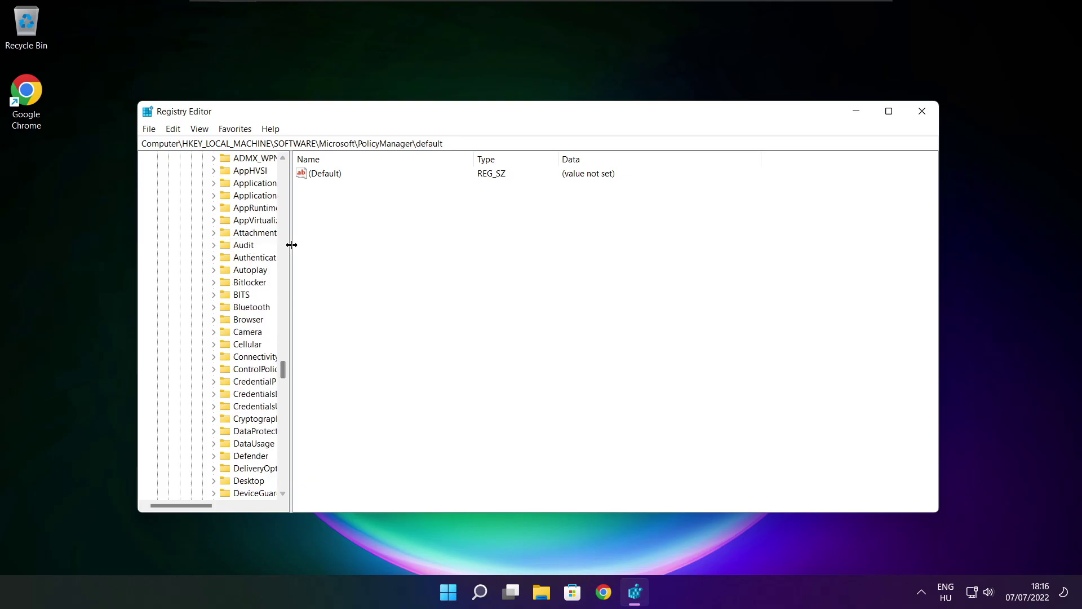
drag(291, 246, 355, 246)
scroll(248, 237, up, 1)
click(241, 232)
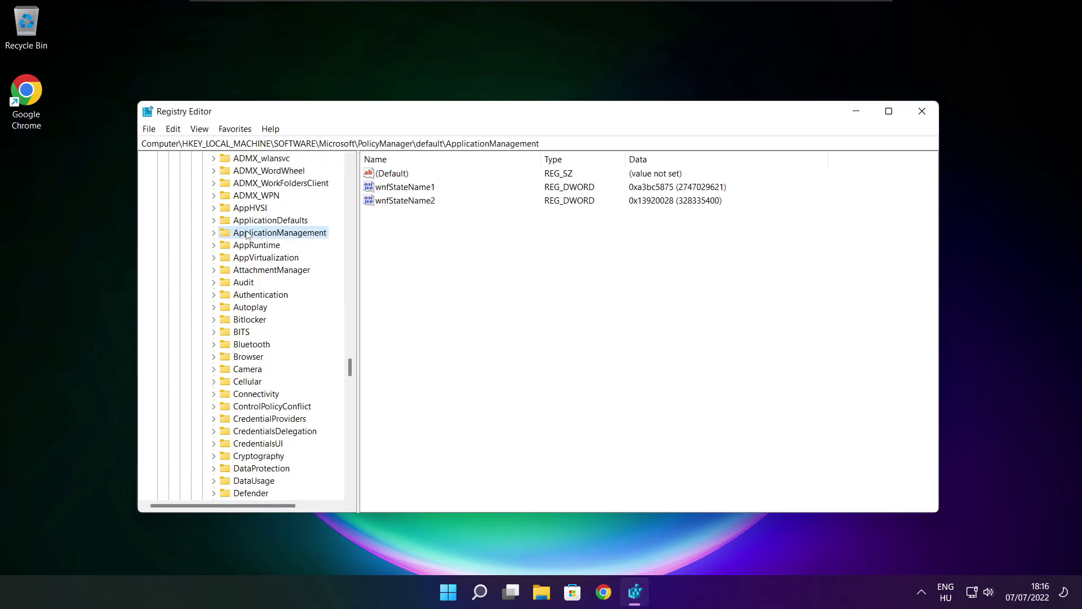
click(213, 232)
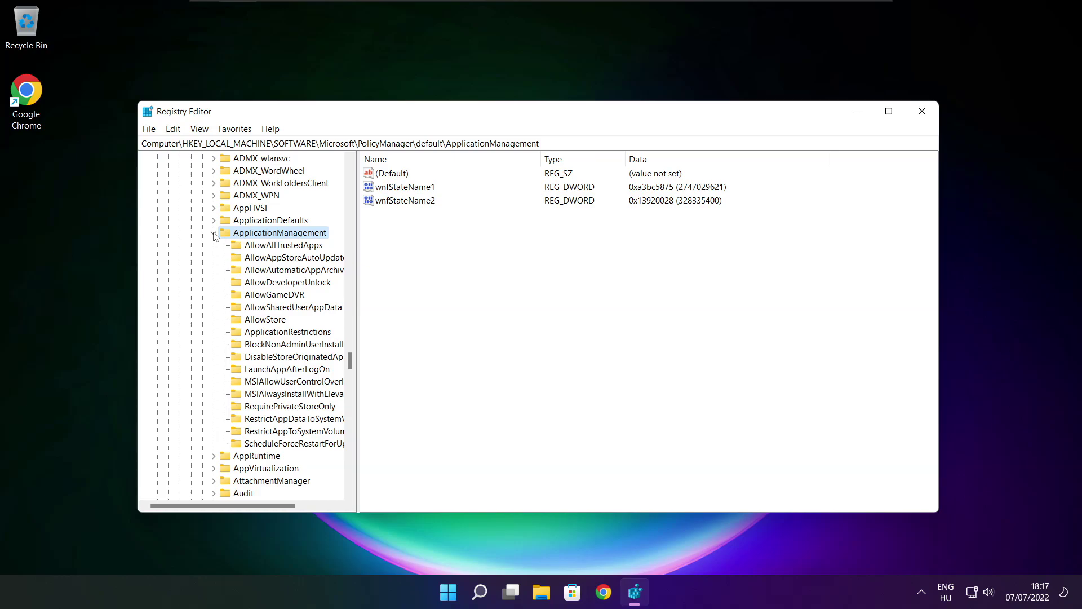
Step: Change the AllowGameDVR key's 'value' entry from 1 to 0
drag(358, 283, 369, 284)
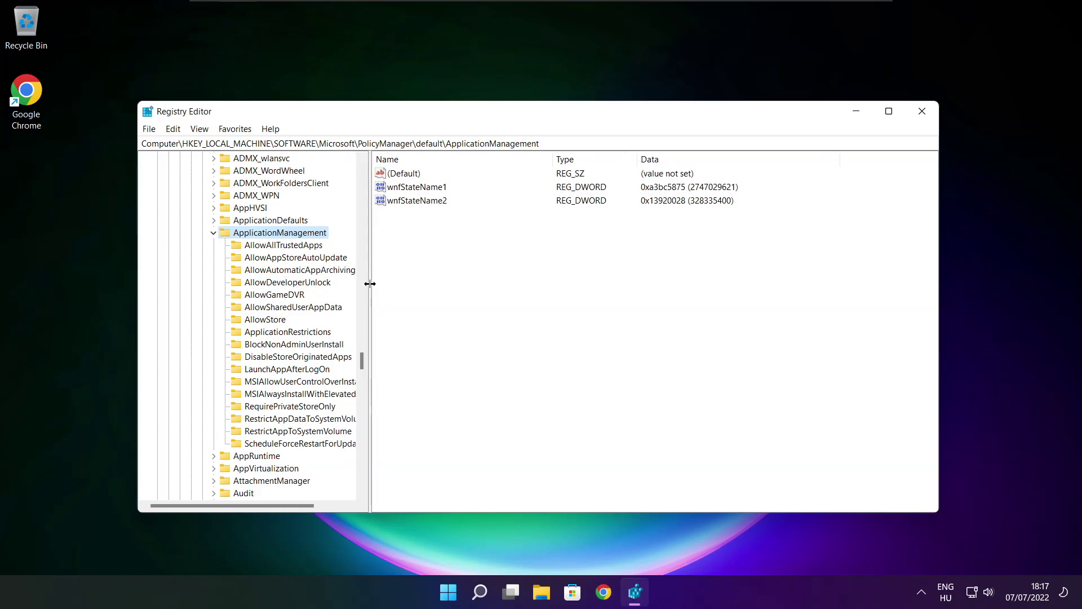
click(279, 297)
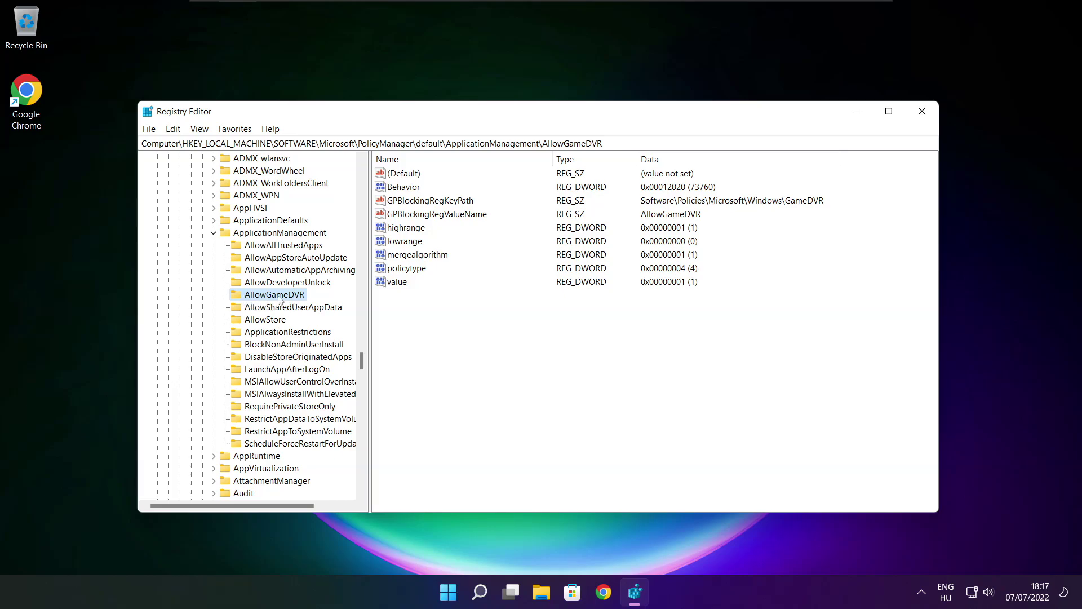
click(393, 284)
double_click(402, 284)
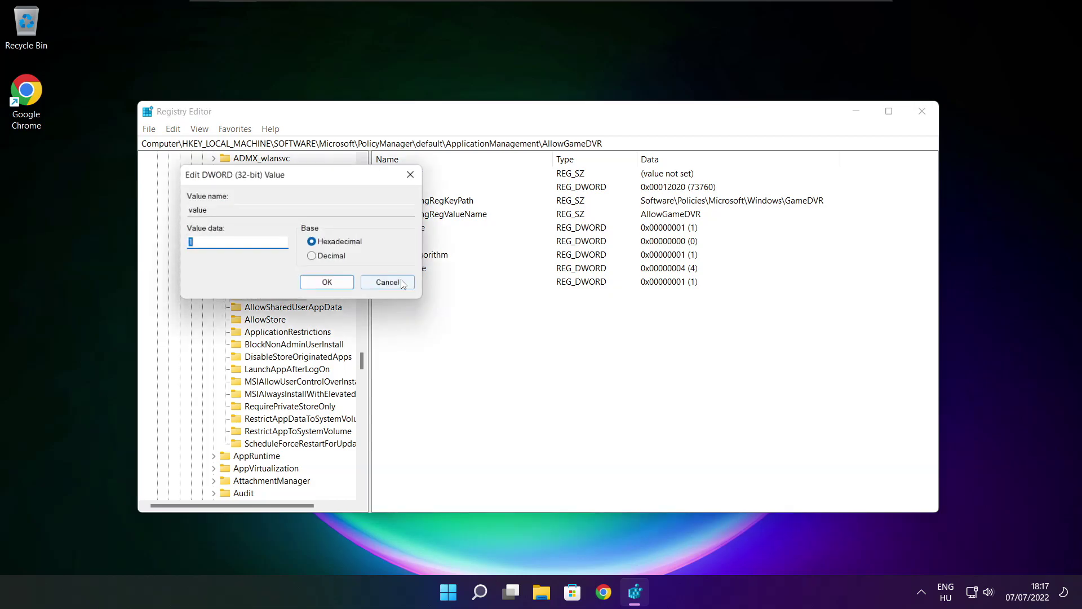
drag(303, 178, 549, 225)
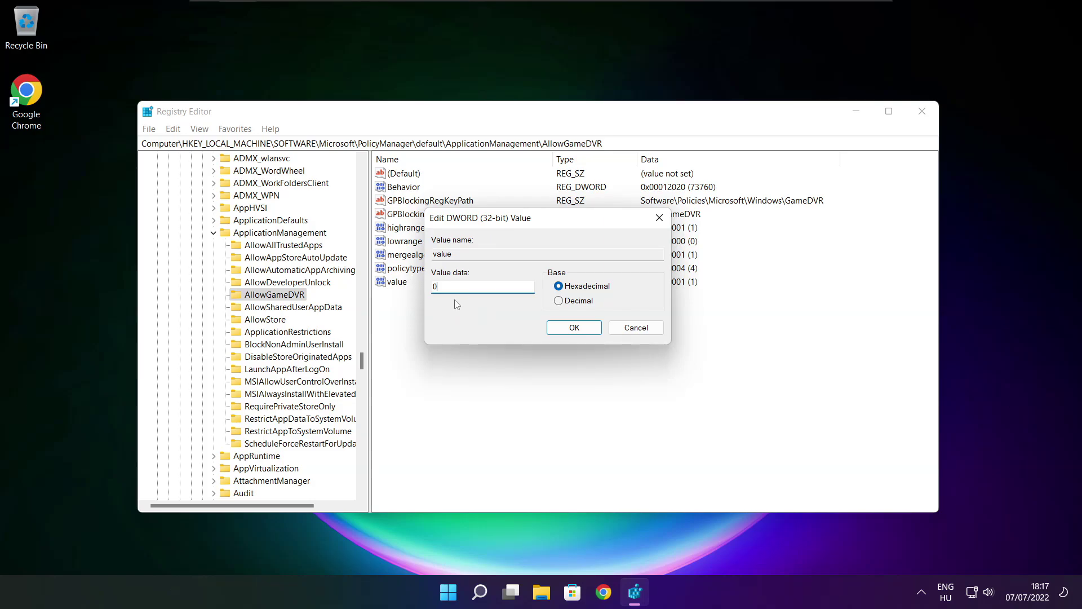
click(574, 329)
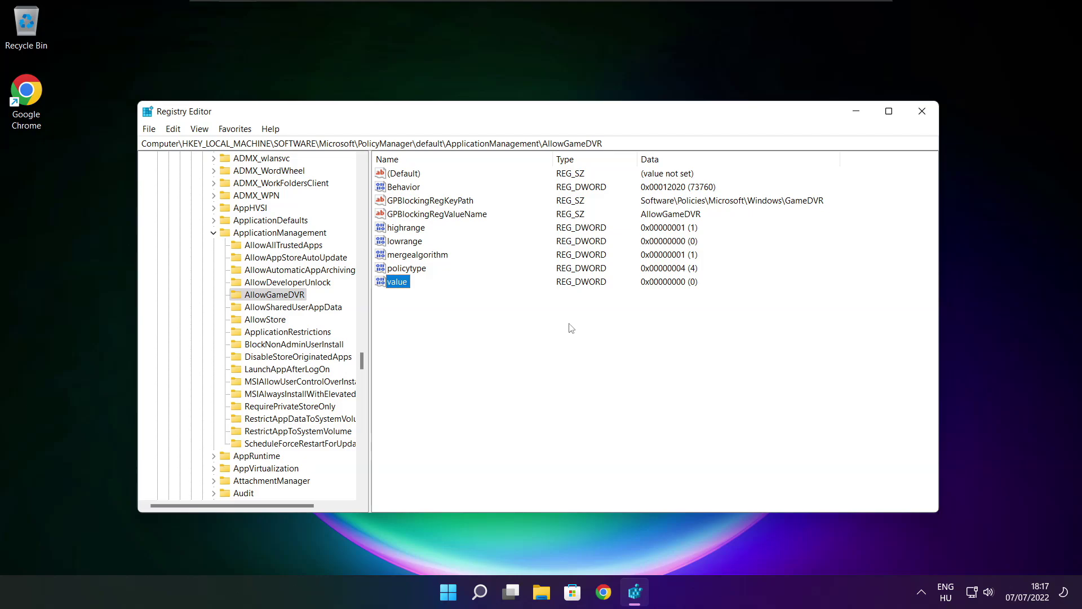
Step: Close Registry Editor and download dxwebsetup.exe from the DirectX End-User Runtime page in Chrome
click(922, 112)
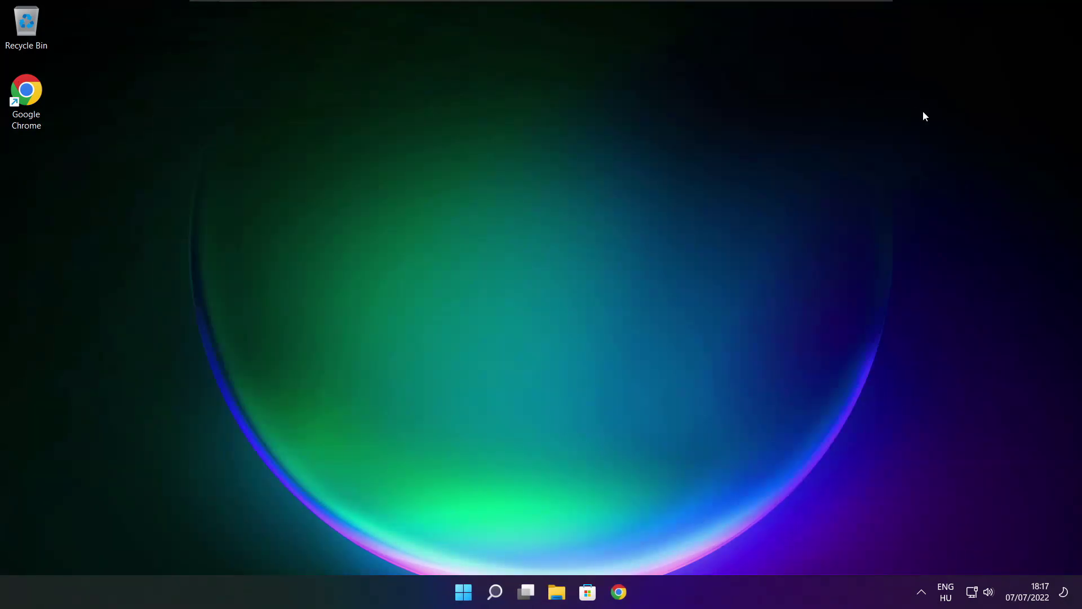
click(620, 594)
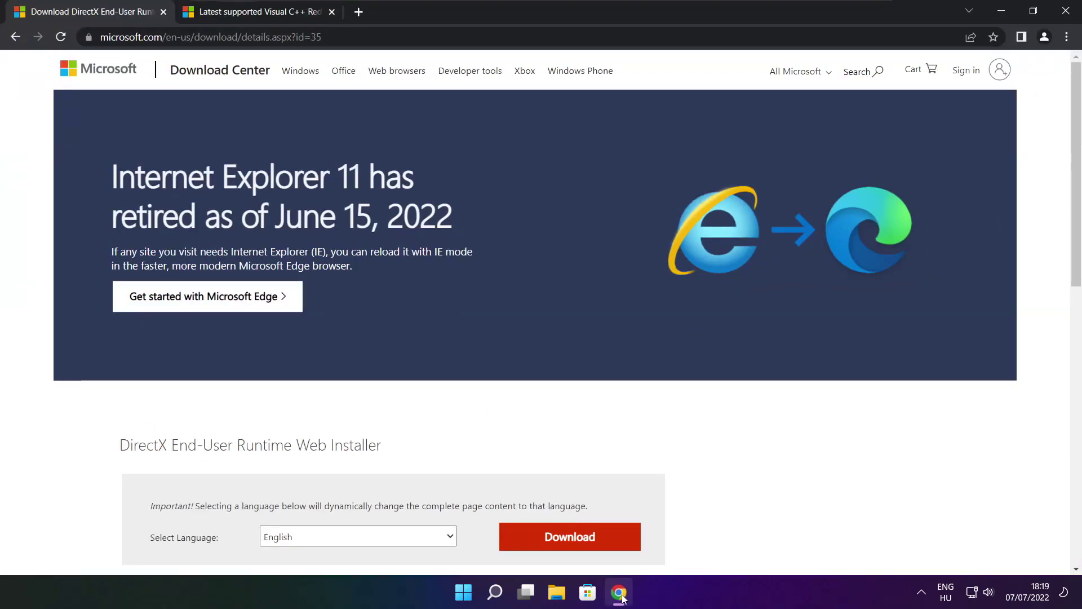
mouse_move(321, 37)
mouse_down()
mouse_move(100, 36)
mouse_move(321, 37)
mouse_up()
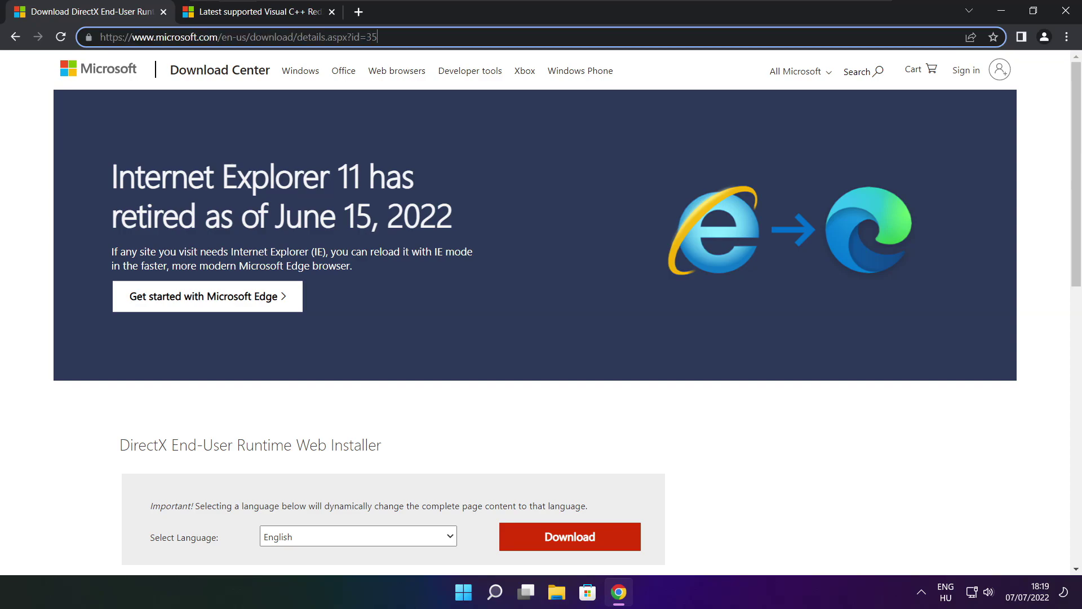
click(387, 409)
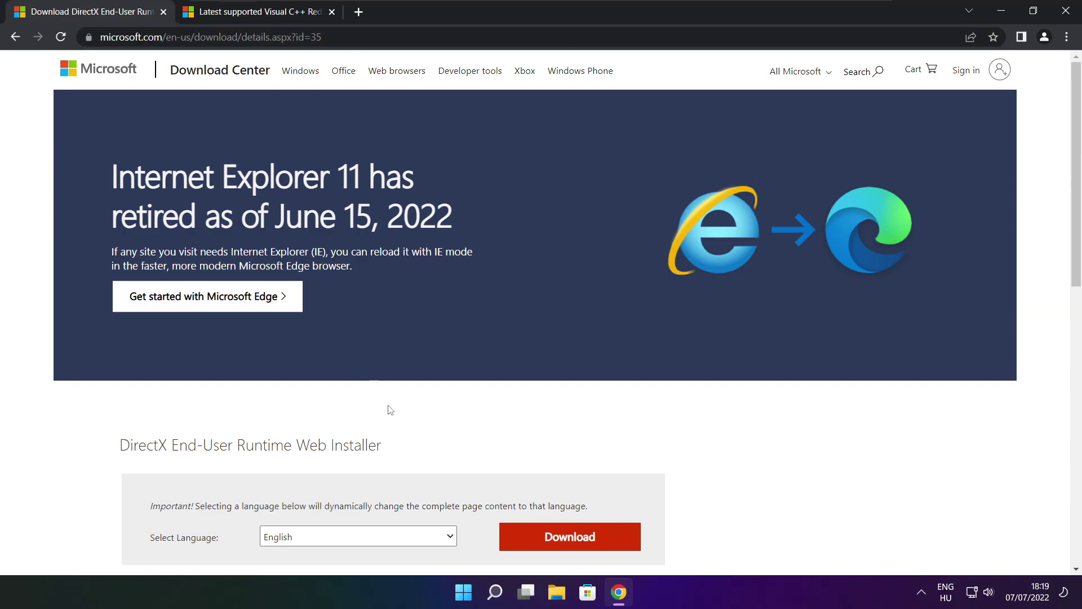
drag(1074, 158, 1073, 250)
drag(389, 231, 447, 237)
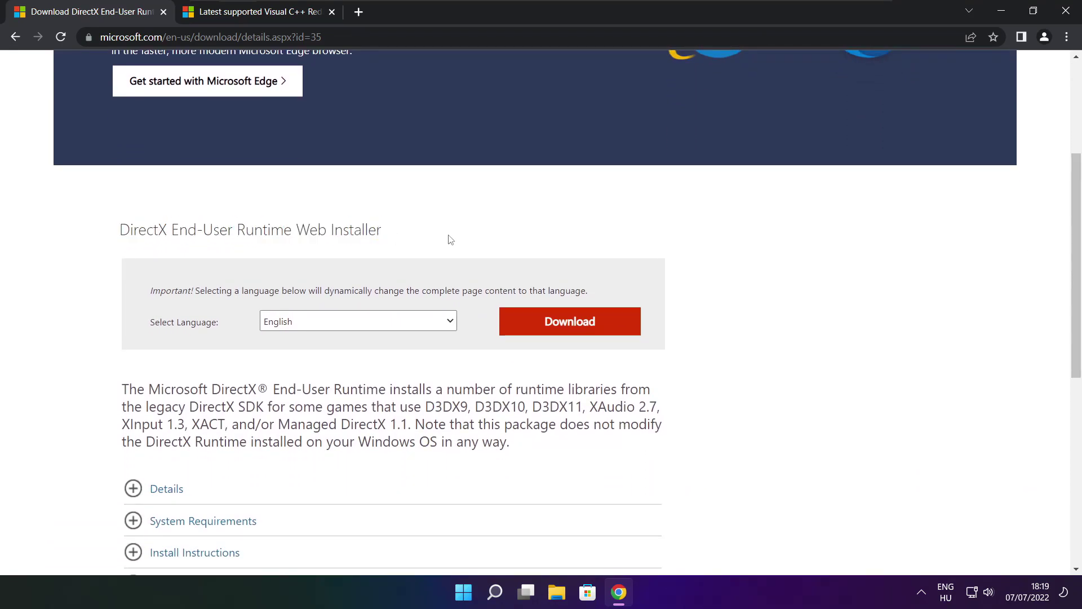
click(574, 325)
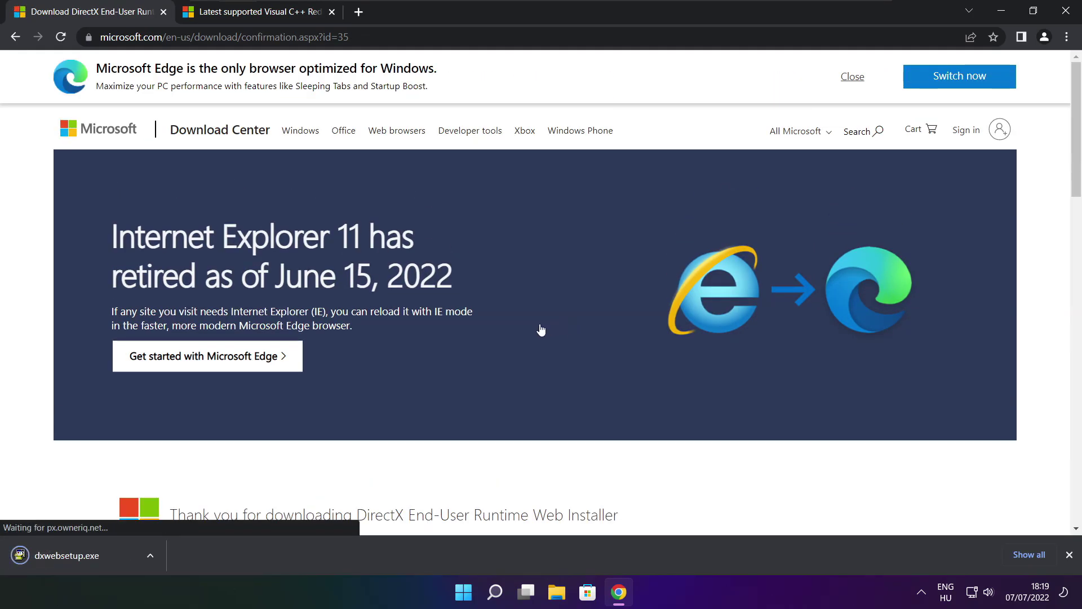
Step: Run dxwebsetup.exe, accept the license, and install the DirectX runtime components through to Finish
click(101, 556)
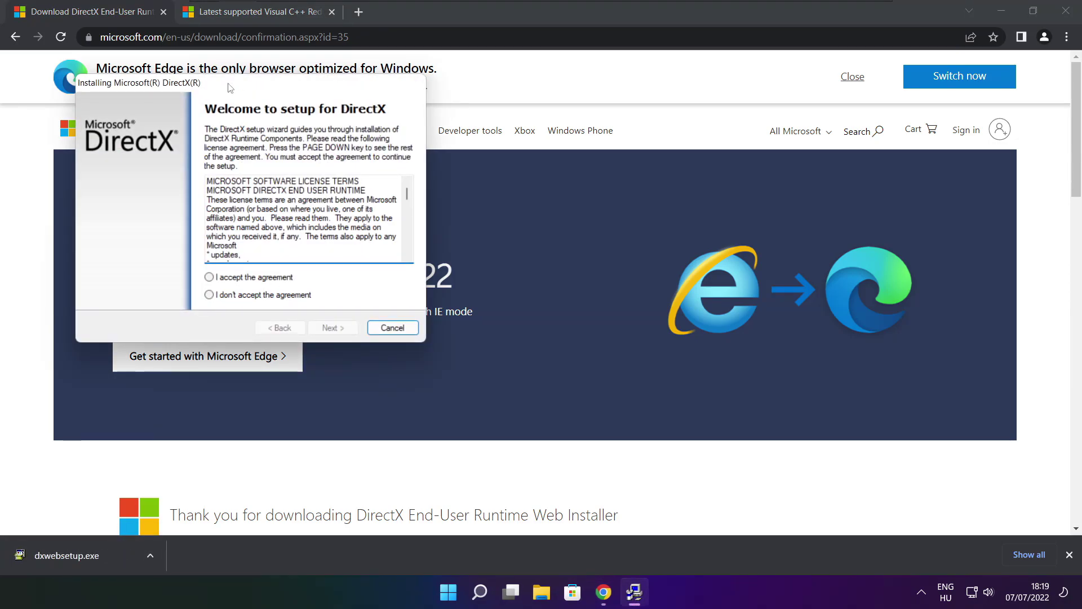
drag(229, 88, 516, 164)
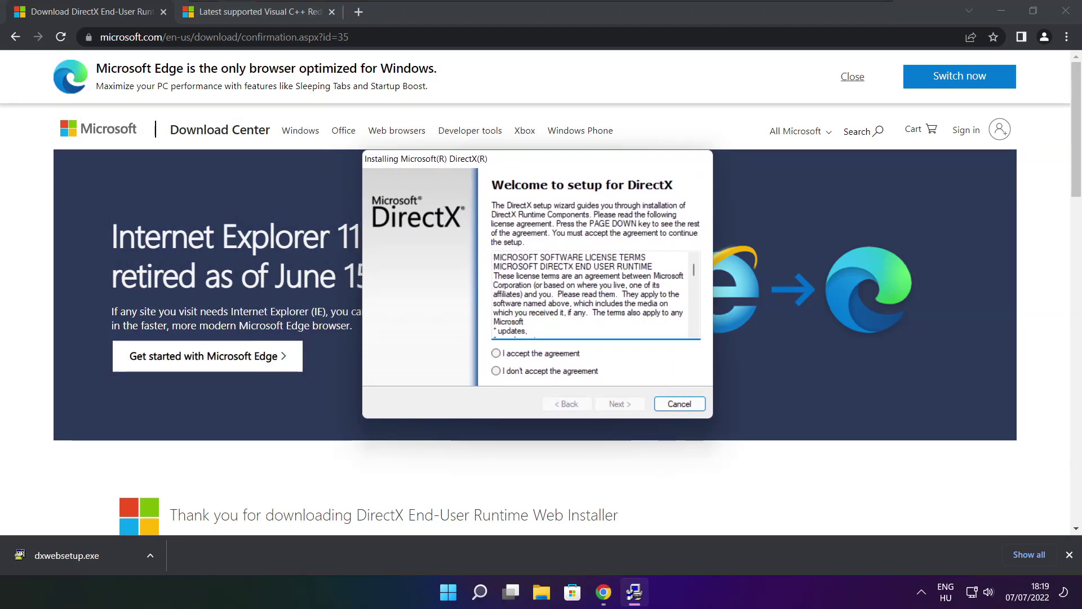
scroll(586, 298, down, 15)
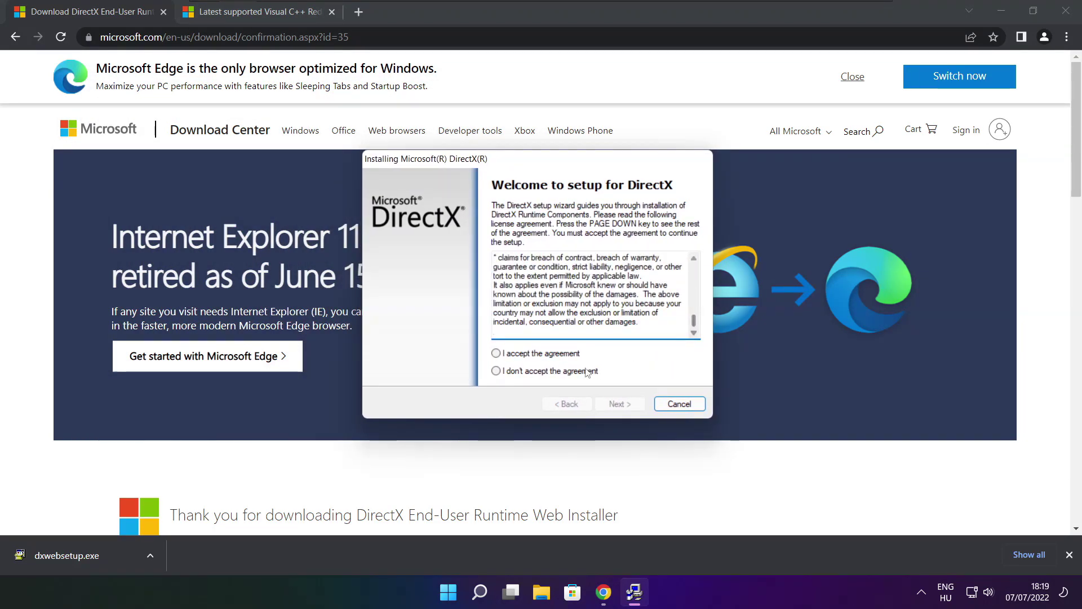
click(517, 355)
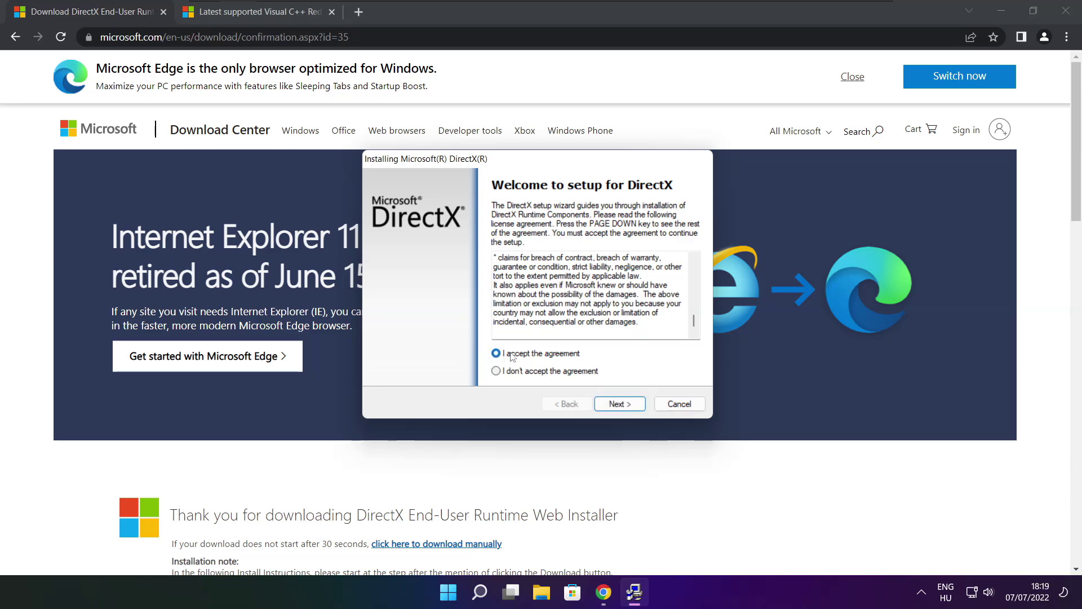
click(620, 404)
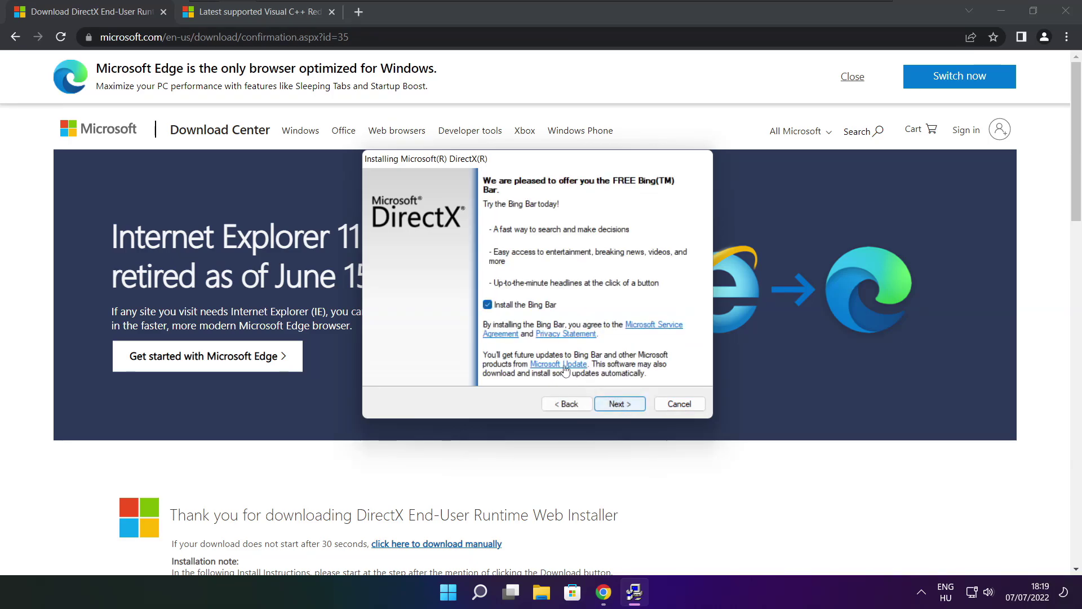
click(628, 405)
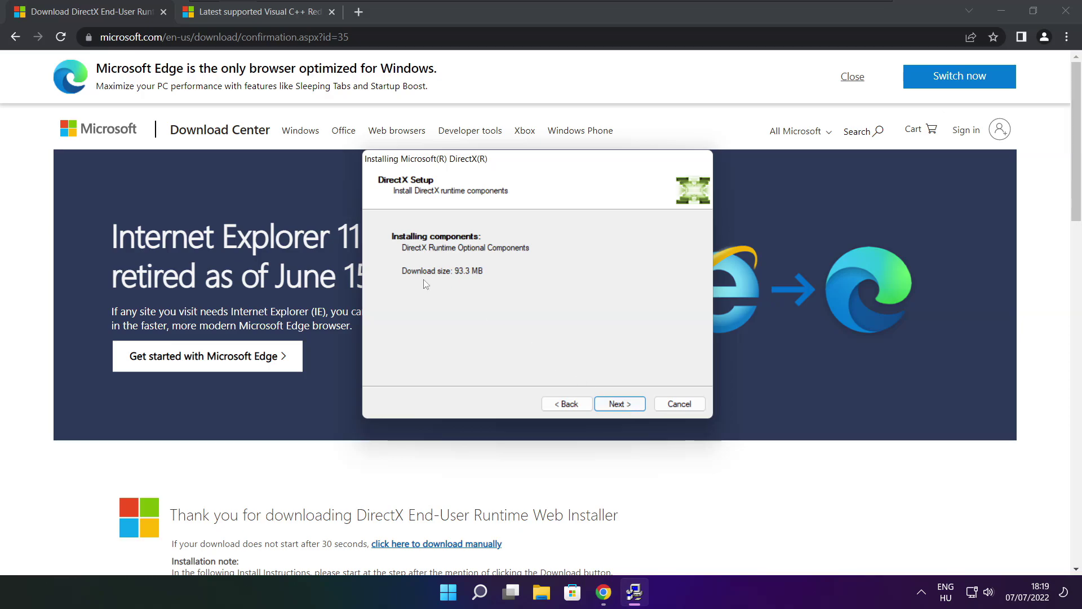
click(620, 405)
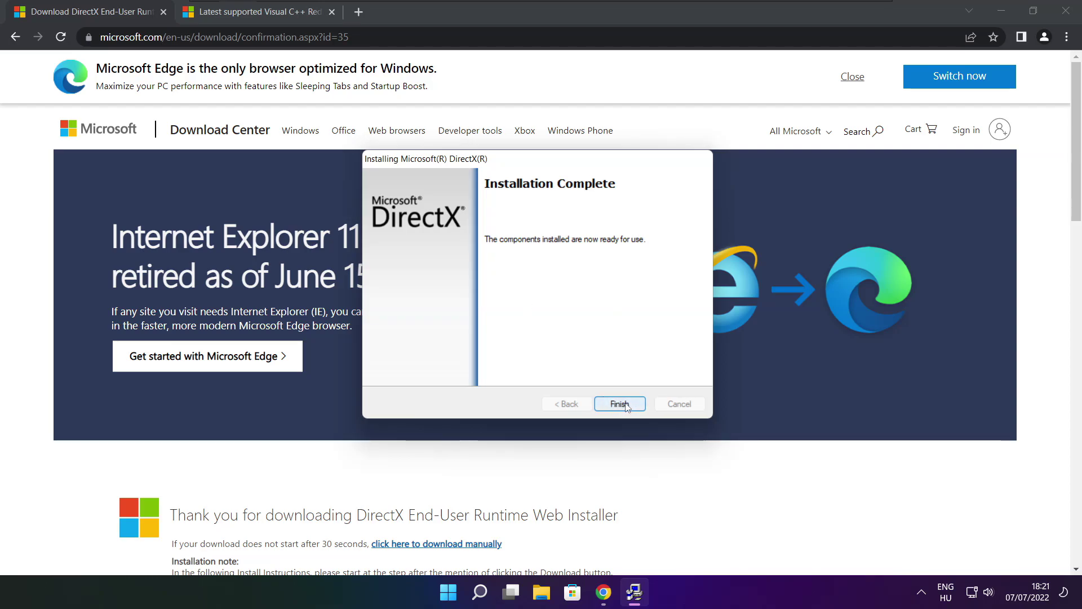
click(620, 404)
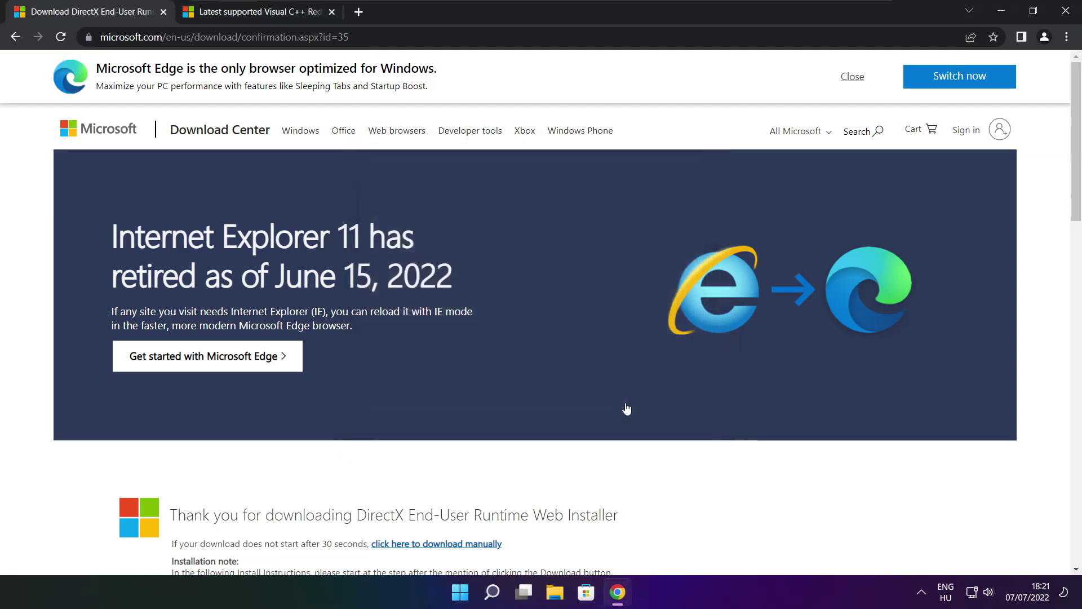
Step: Close the DirectX tab and scroll Microsoft Docs to the 2015–2022 redistributable download table
click(164, 12)
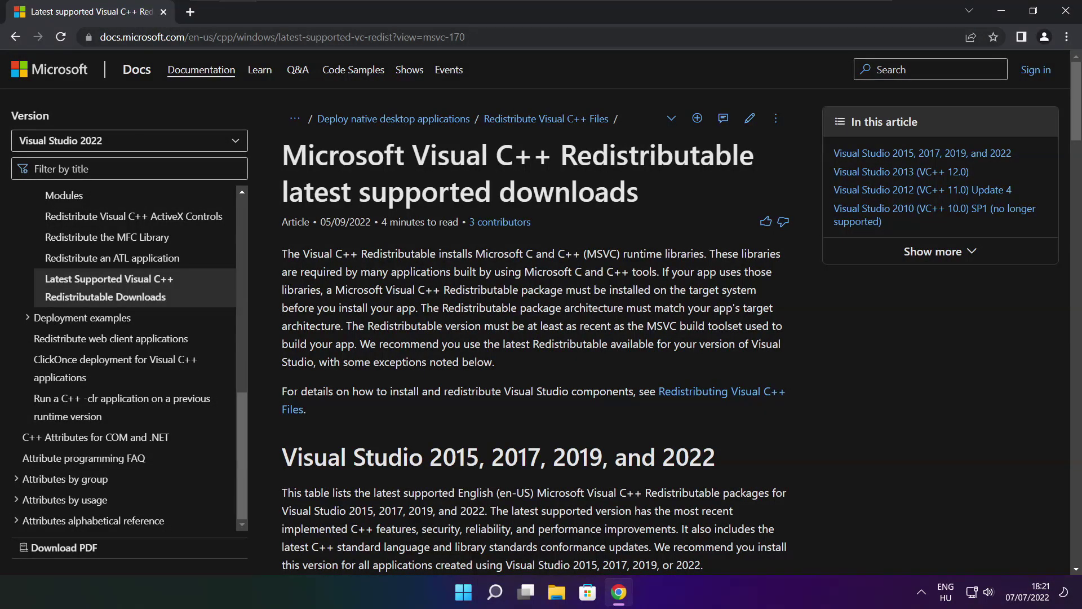
click(459, 37)
drag(466, 36, 455, 37)
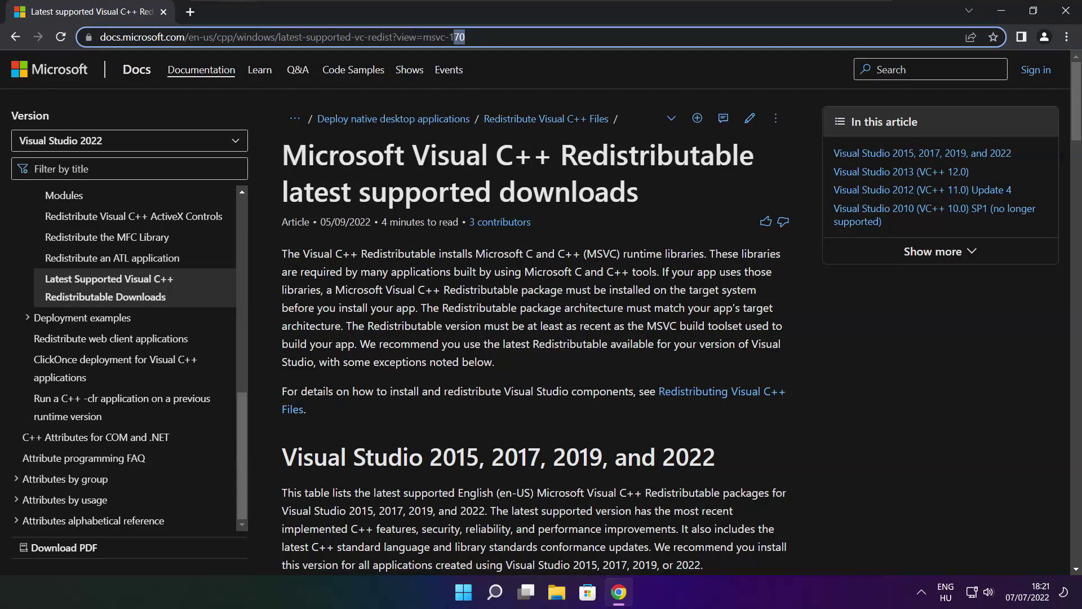
click(467, 36)
click(536, 69)
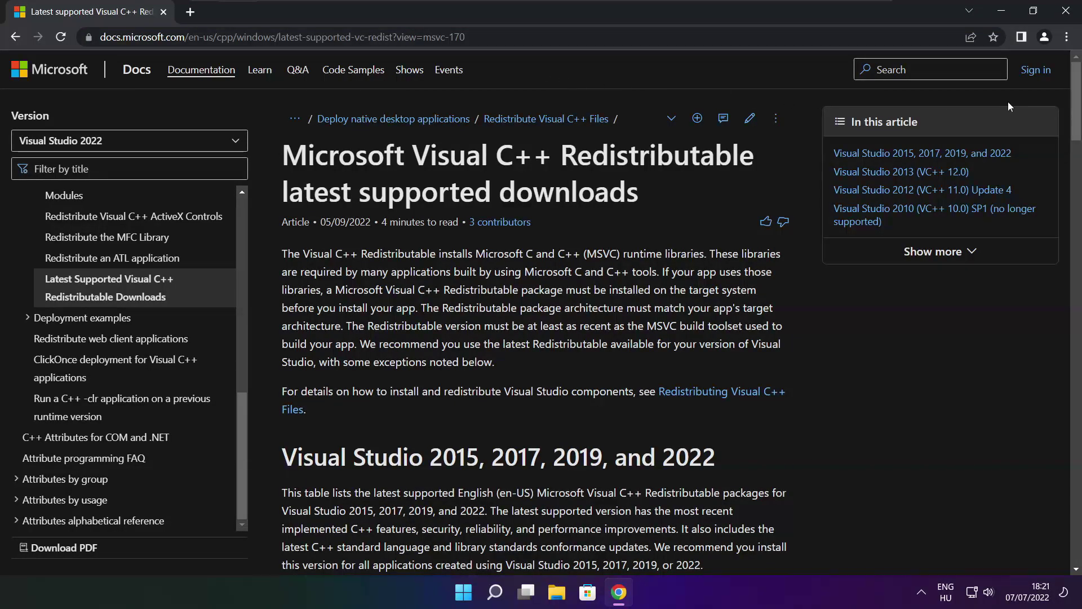
drag(1077, 113, 1069, 158)
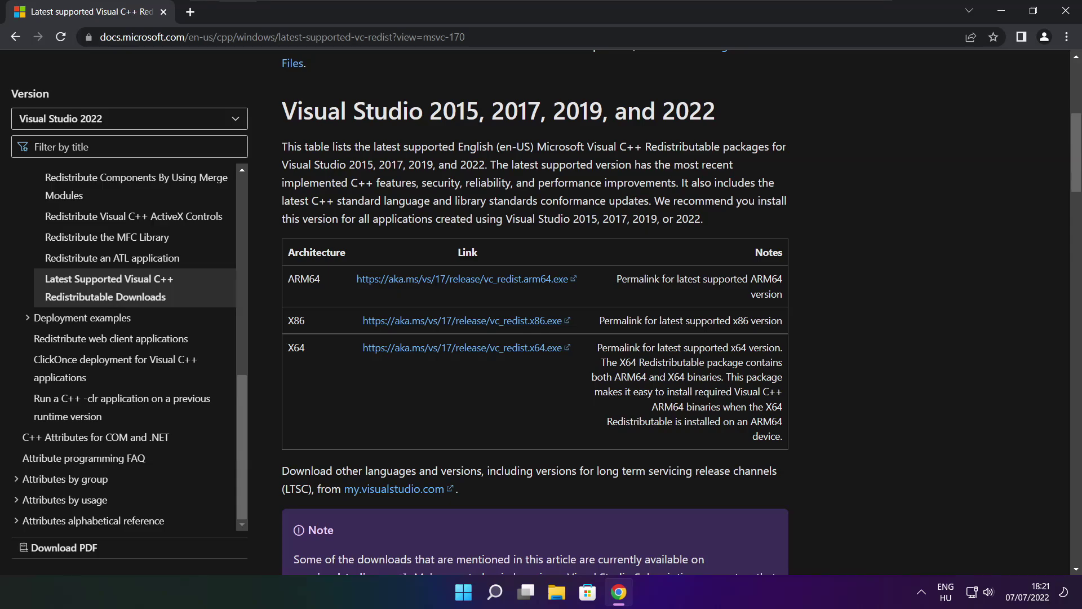
drag(286, 278, 727, 383)
click(728, 386)
Step: Download the ARM64, x86 and x64 VC_redist installers and run the ARM64 one
click(449, 282)
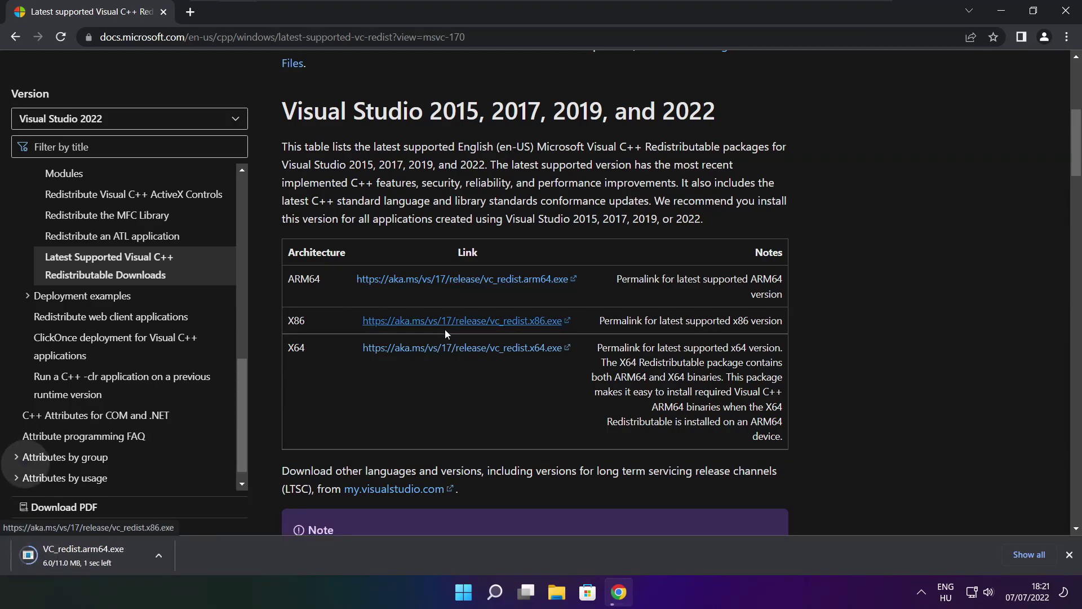
click(445, 322)
click(446, 347)
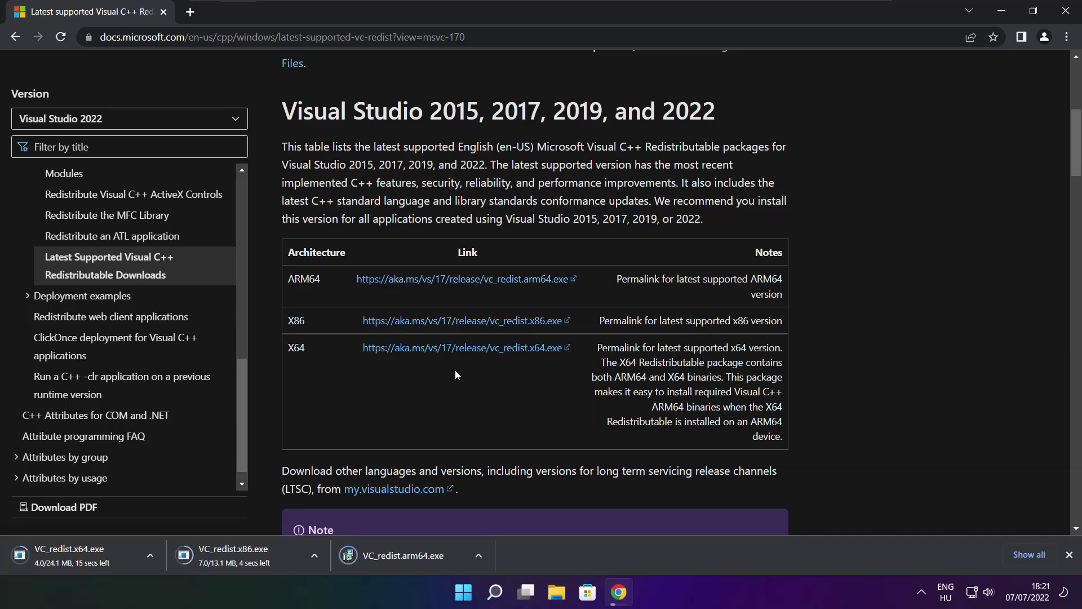
click(412, 557)
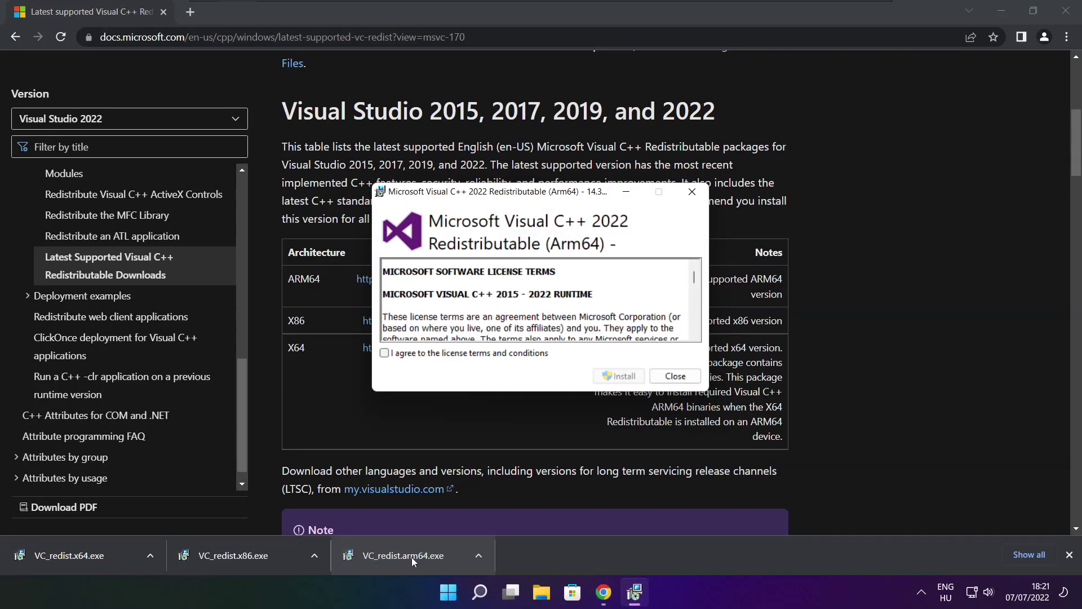
Step: Try installing the ARM64 redistributable, then dismiss the unsupported Setup Failed message
drag(695, 280, 695, 335)
click(385, 353)
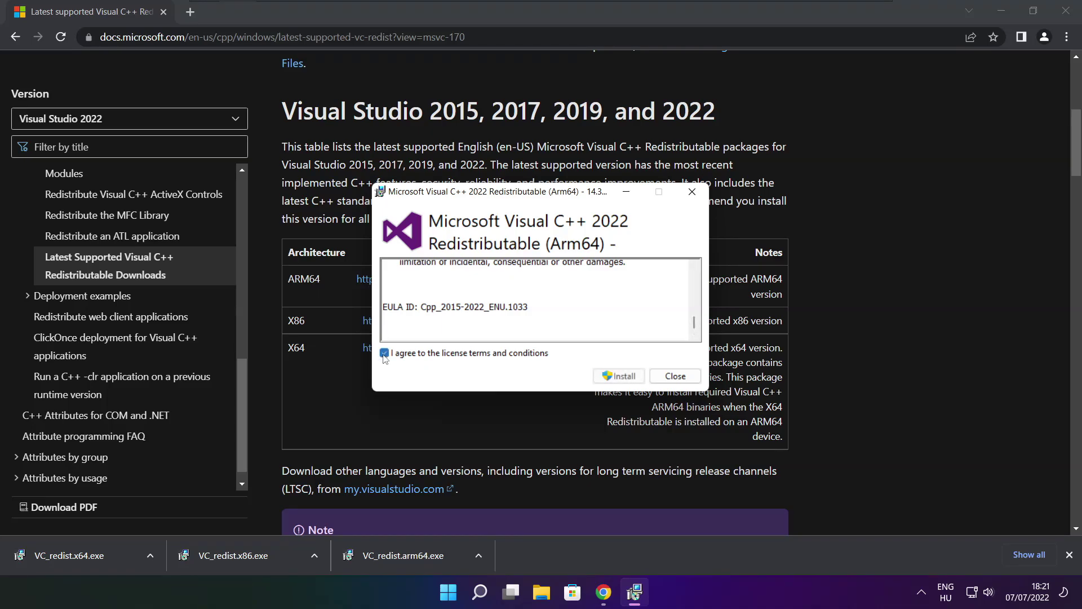
click(614, 378)
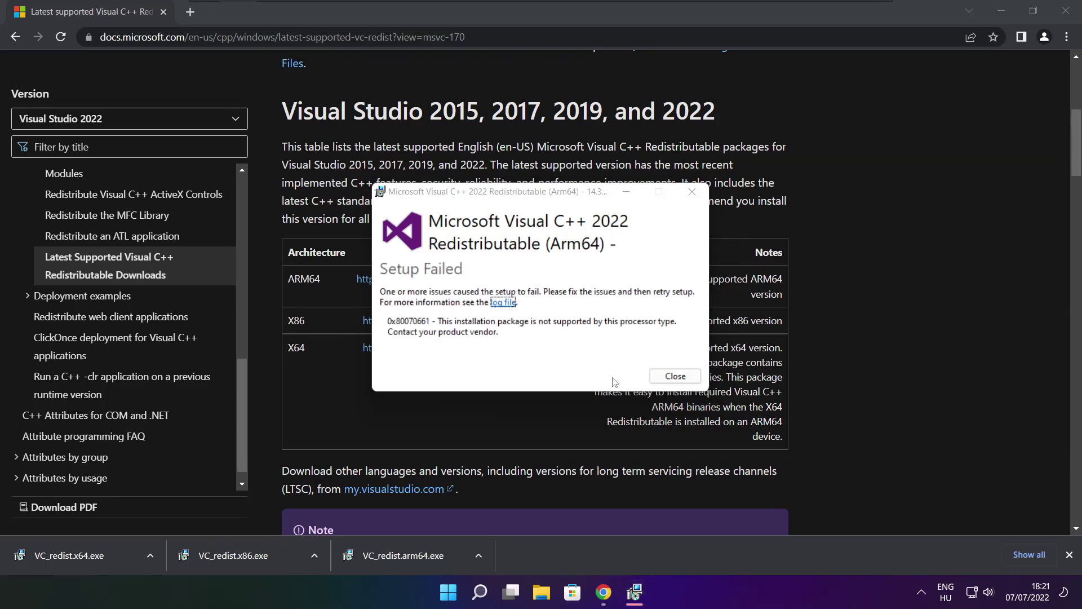
click(675, 376)
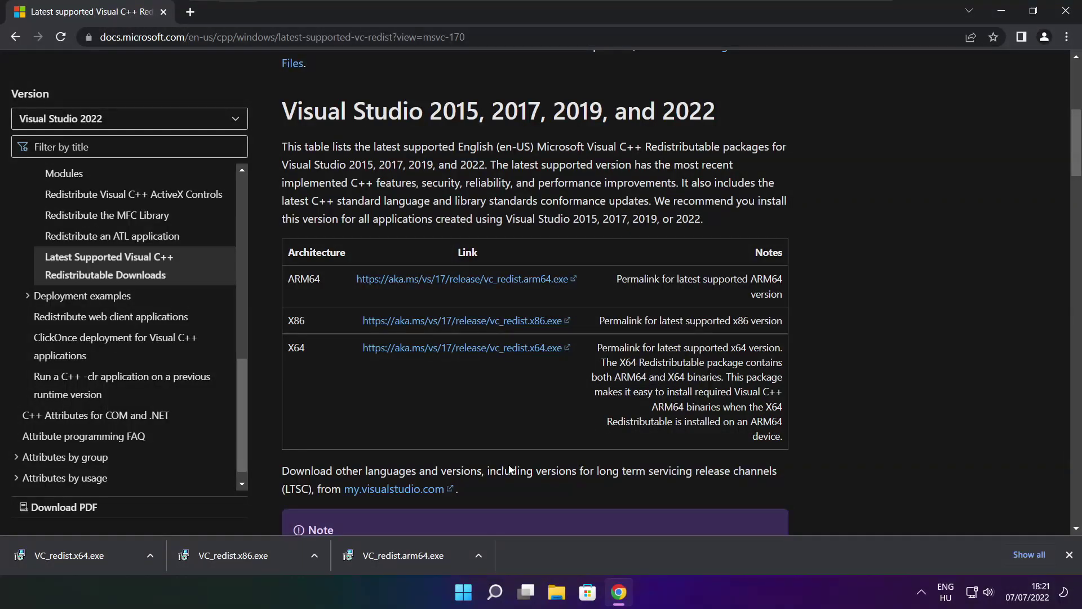
Step: Install the x86 Visual C++ 2015-2022 Redistributable 14.32.31332 and close its setup
click(254, 554)
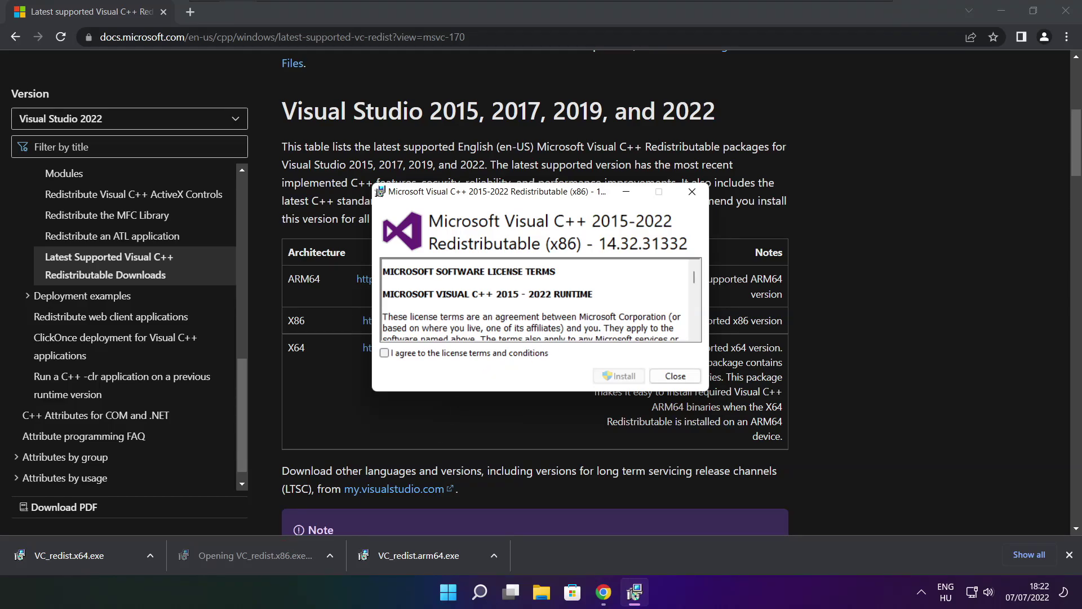
drag(694, 277, 695, 325)
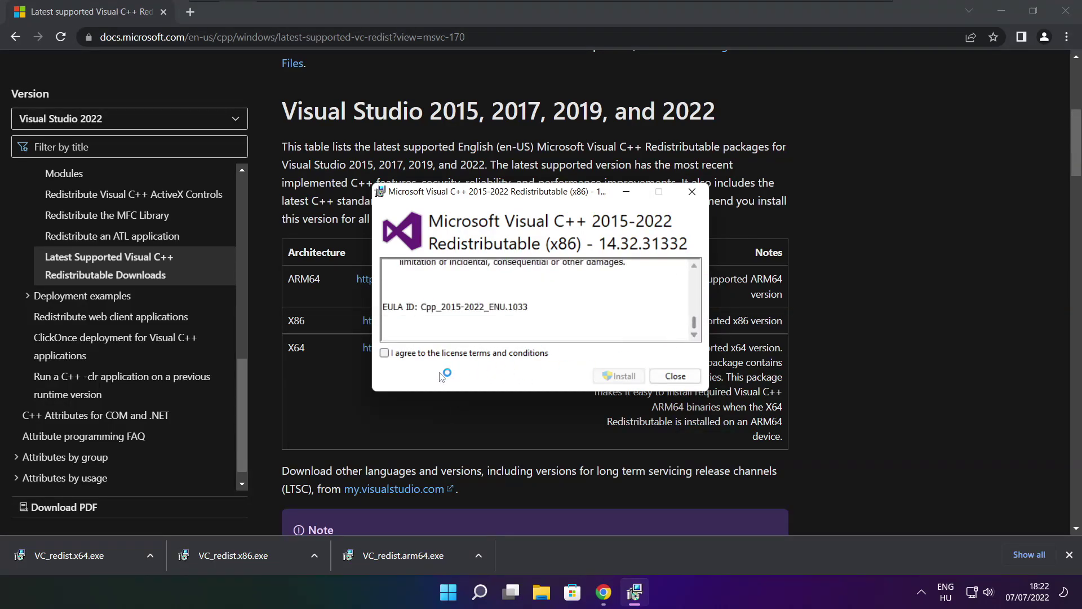
click(385, 353)
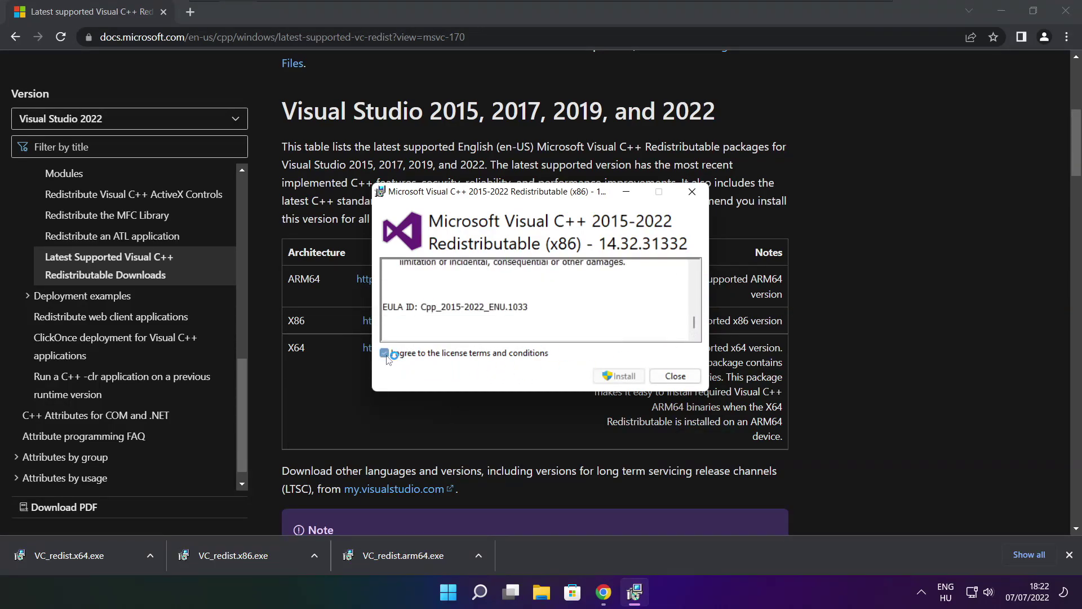
click(619, 375)
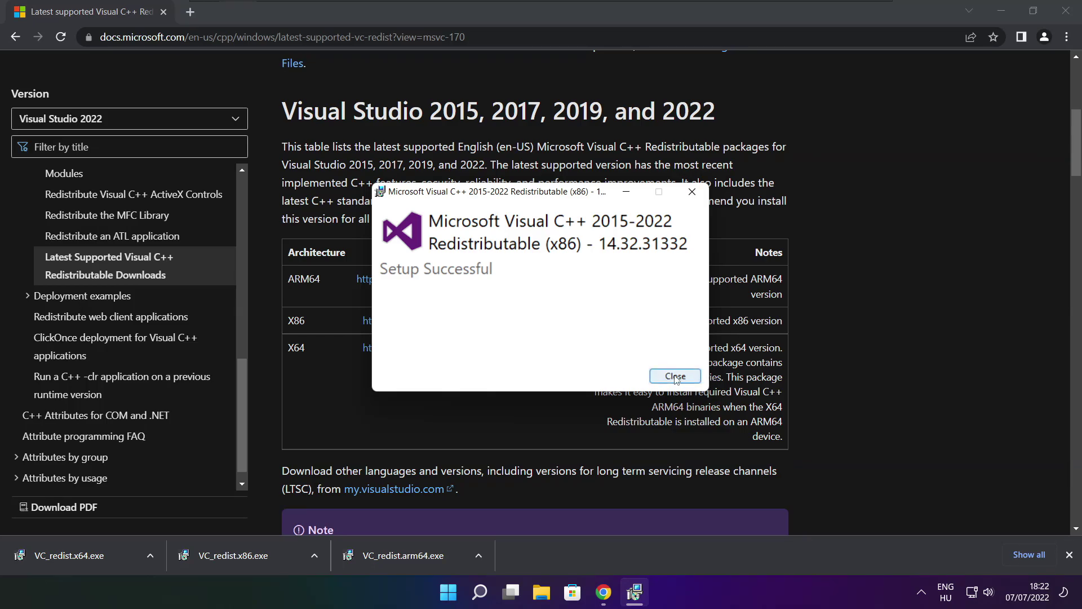
click(676, 377)
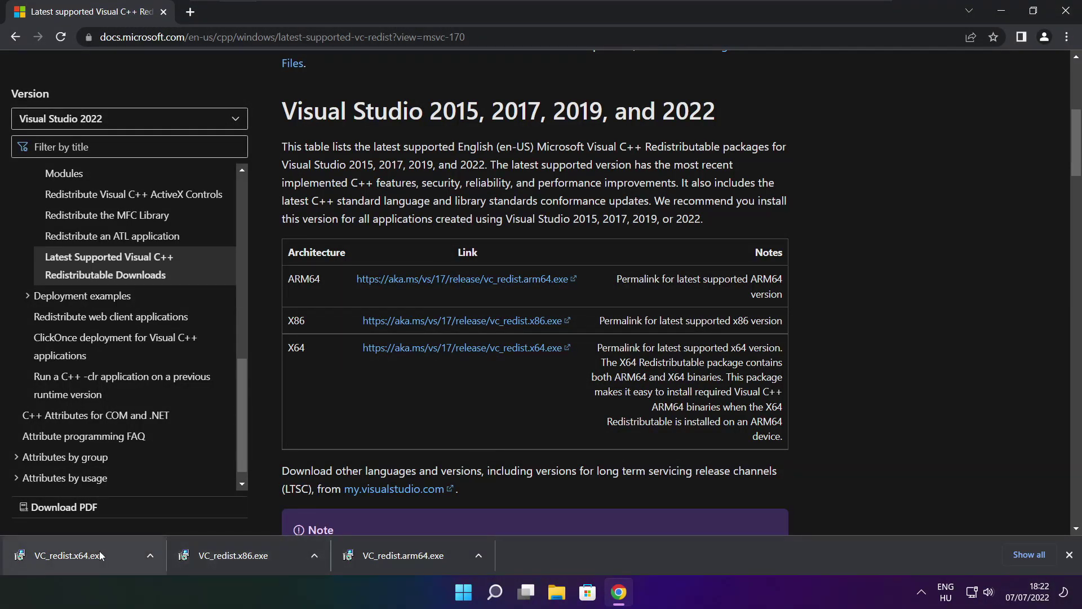
Step: Install the x64 Visual C++ 2015-2022 Redistributable 14.32.31332 from VC_redist.x64.exe and close setup
click(91, 555)
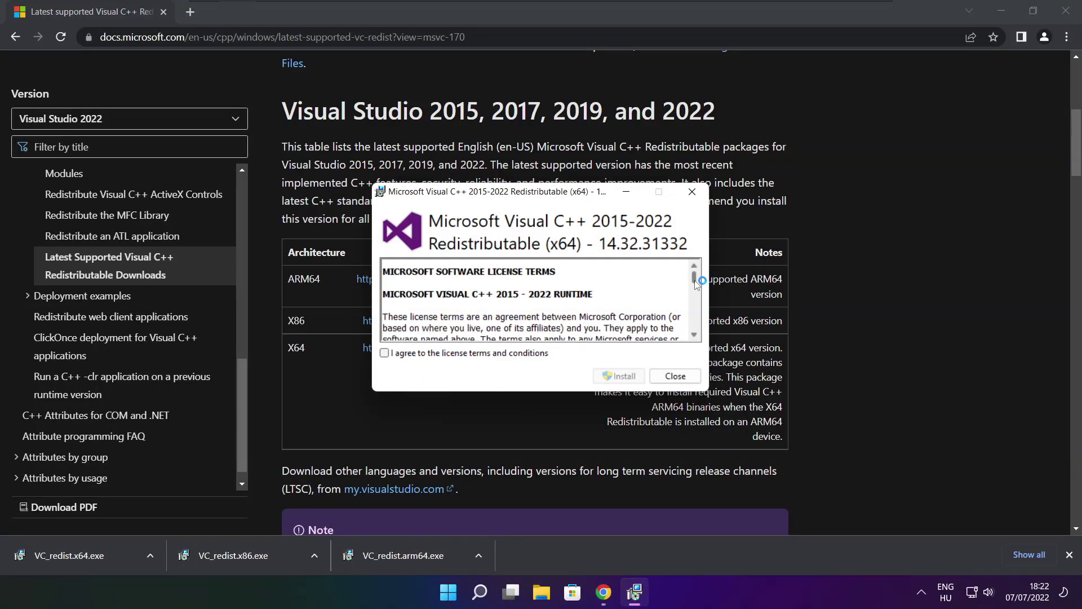
drag(694, 276, 691, 323)
click(384, 354)
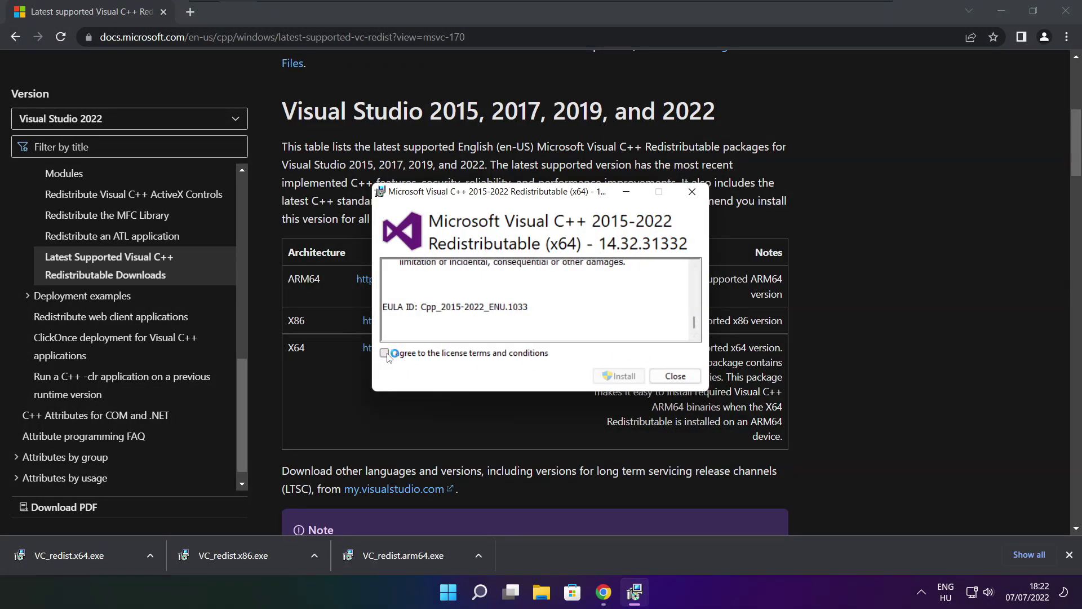
click(623, 377)
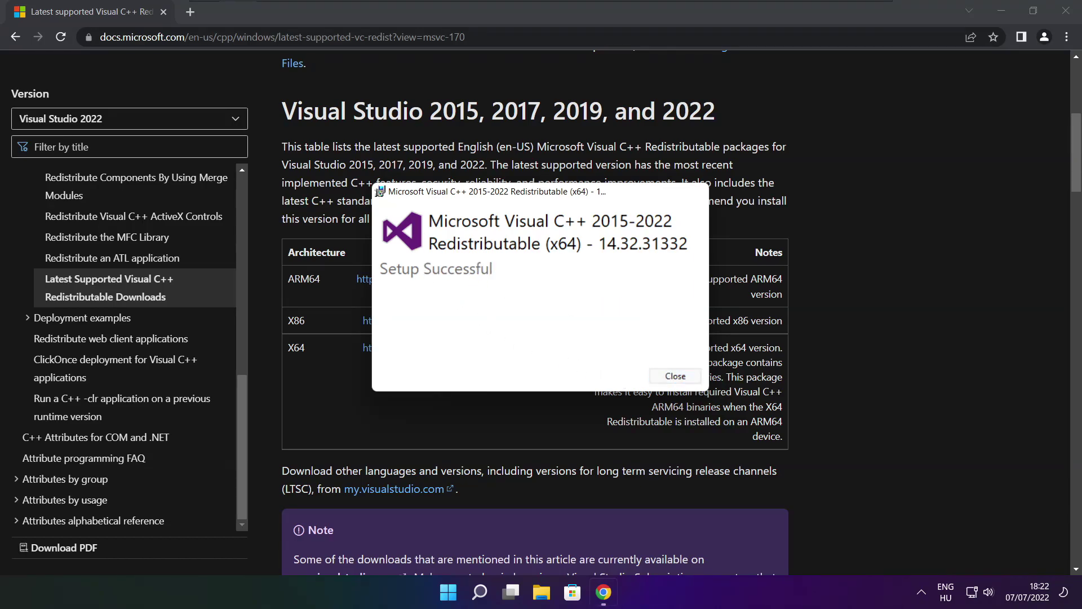
click(676, 376)
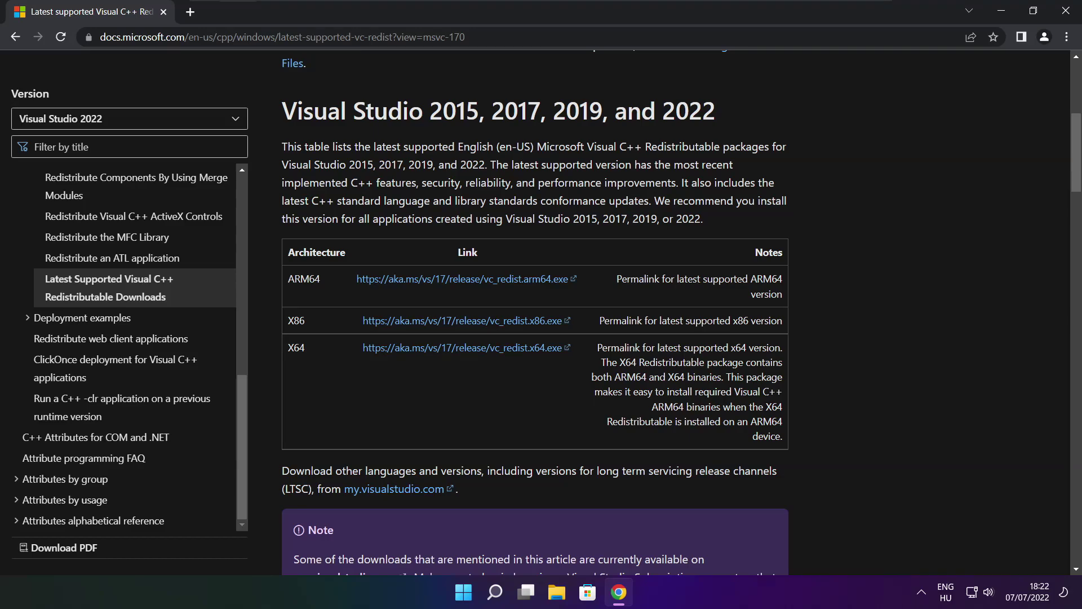
Step: Close Chrome and show the Start menu's sleep, shut down and restart options
click(1067, 12)
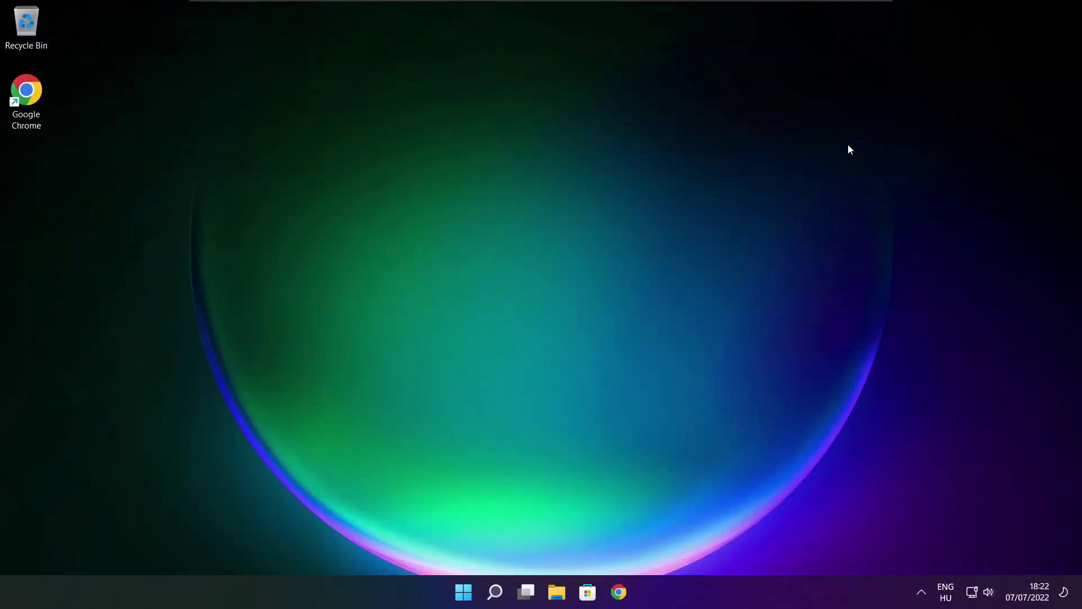
click(466, 596)
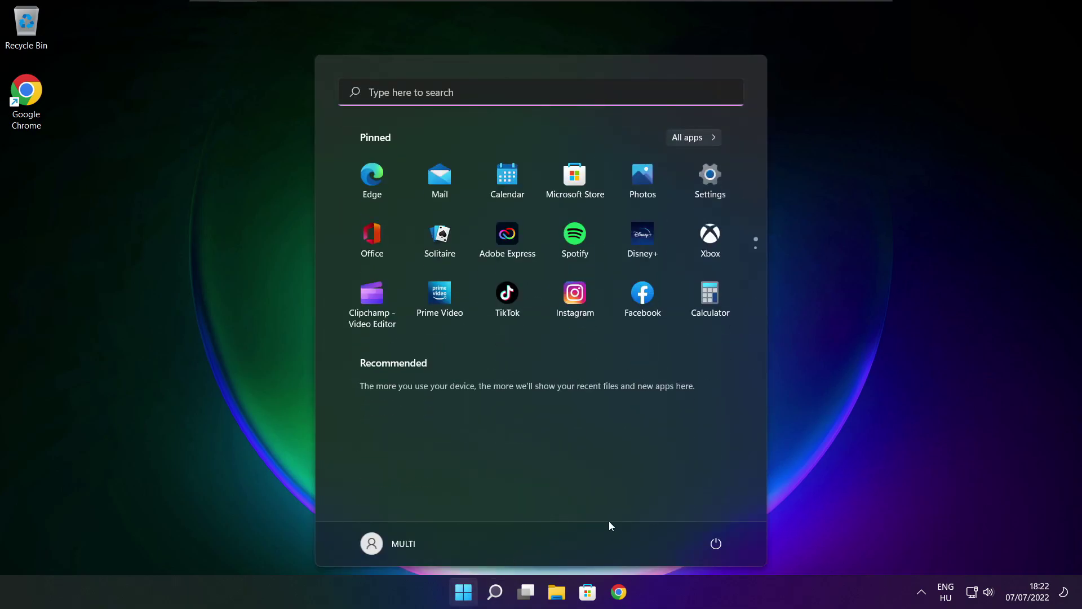
click(715, 544)
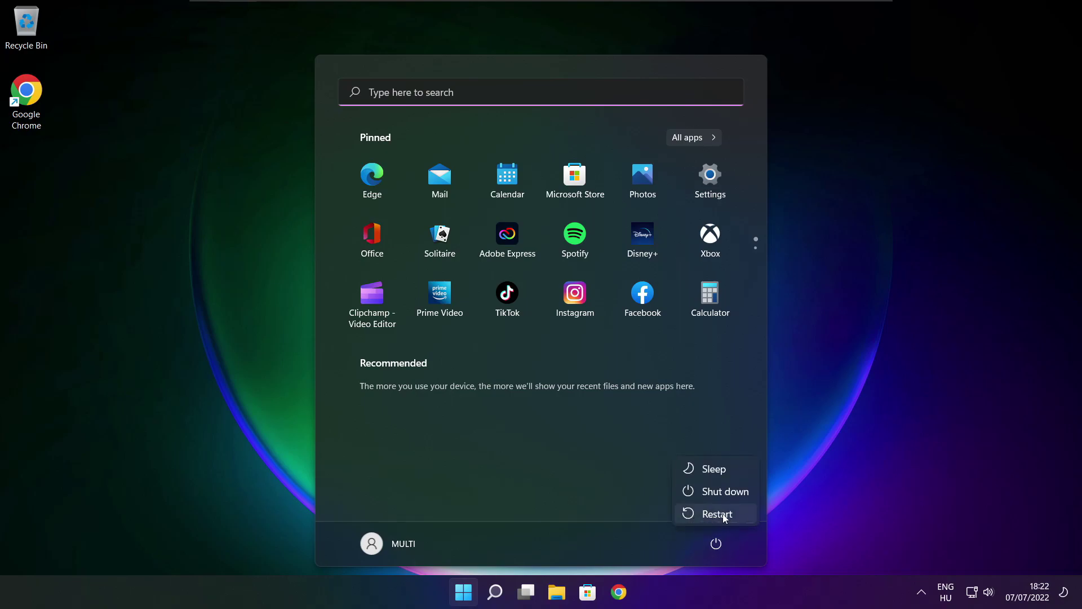